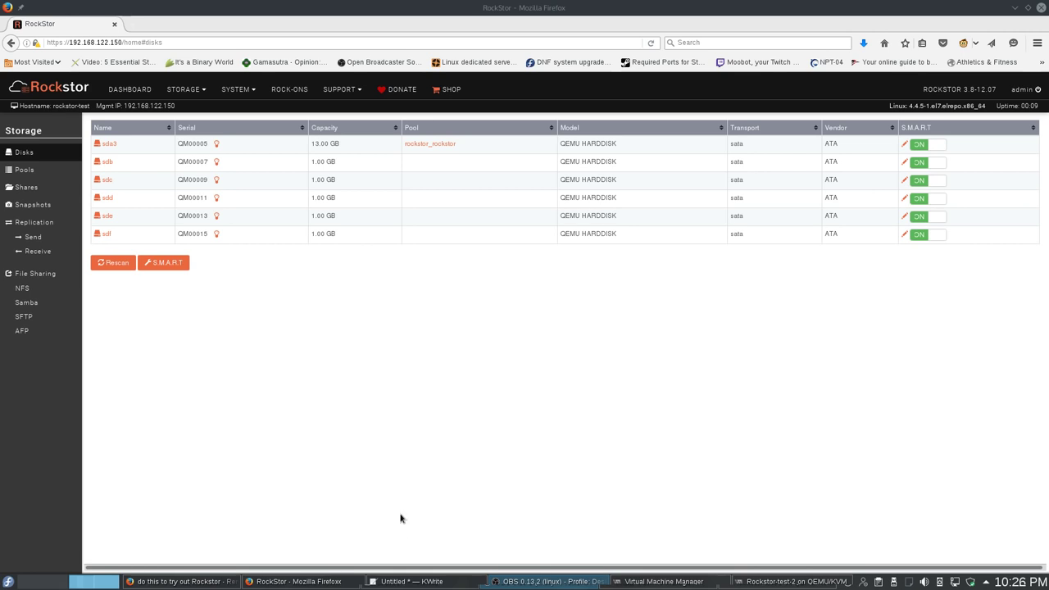
mouse_move(698, 588)
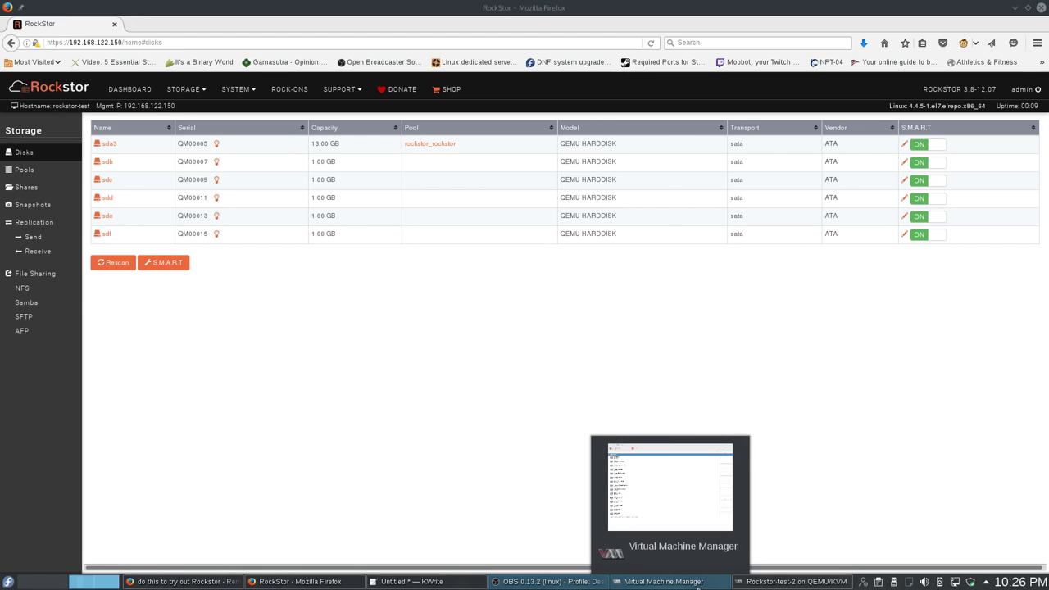
mouse_move(791, 582)
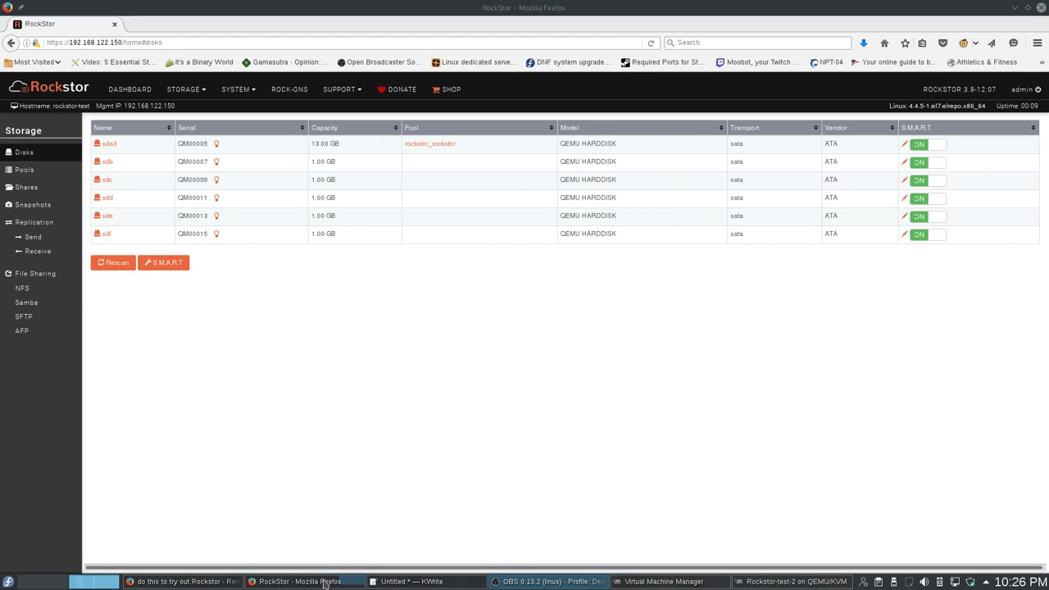
mouse_move(119, 583)
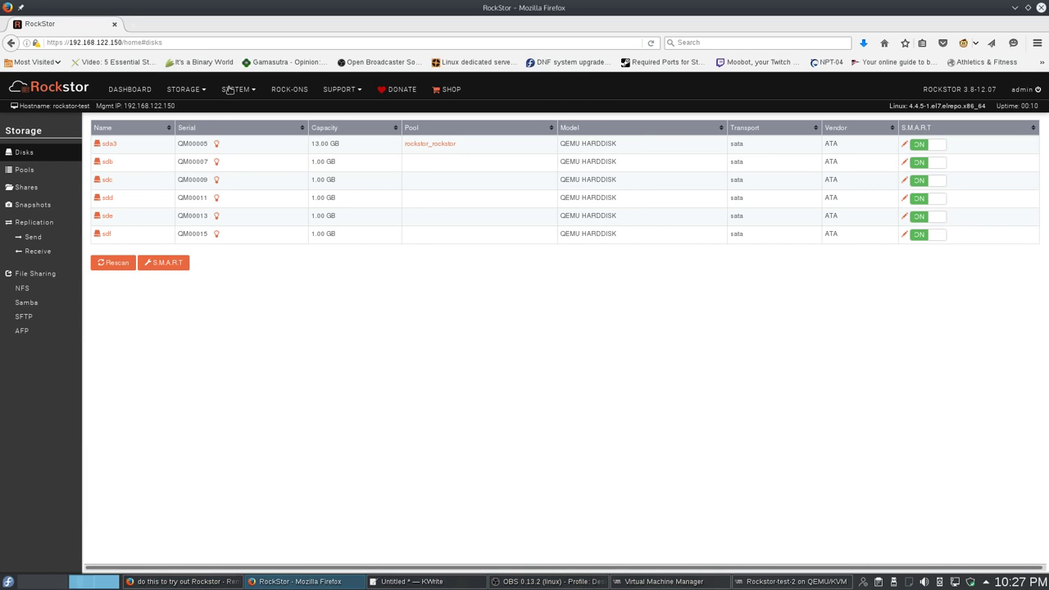
Start creating a new storage pool and name it Test_Raid6
left_click(195, 90)
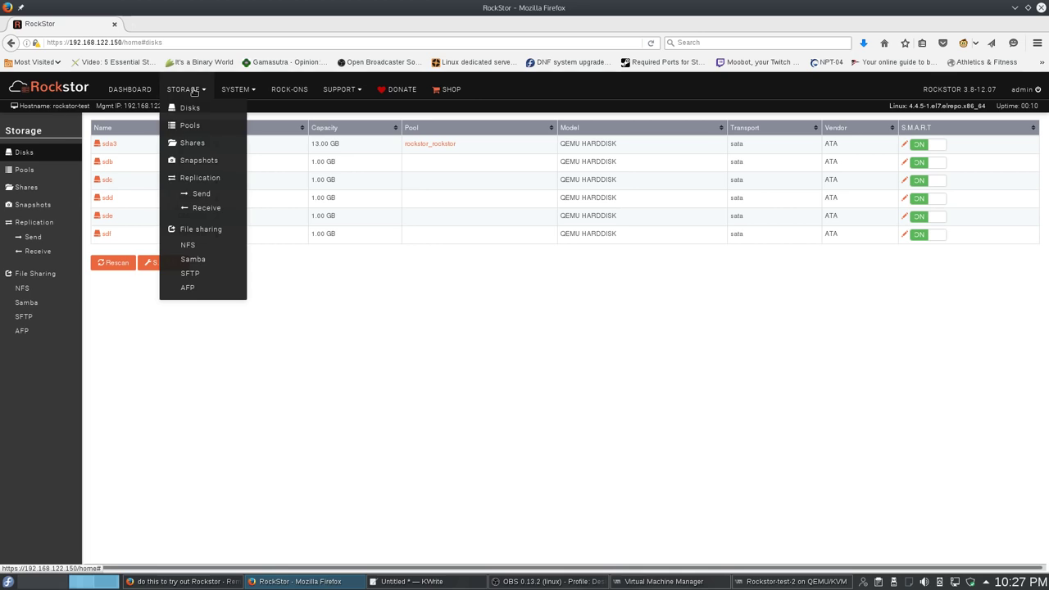
left_click(198, 131)
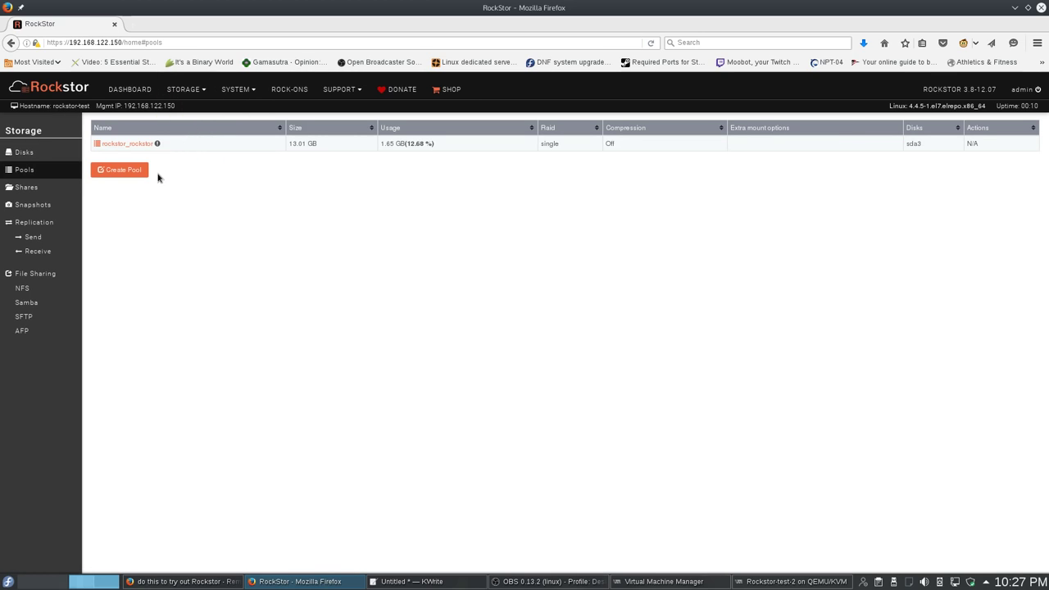
left_click(135, 172)
left_click(375, 151)
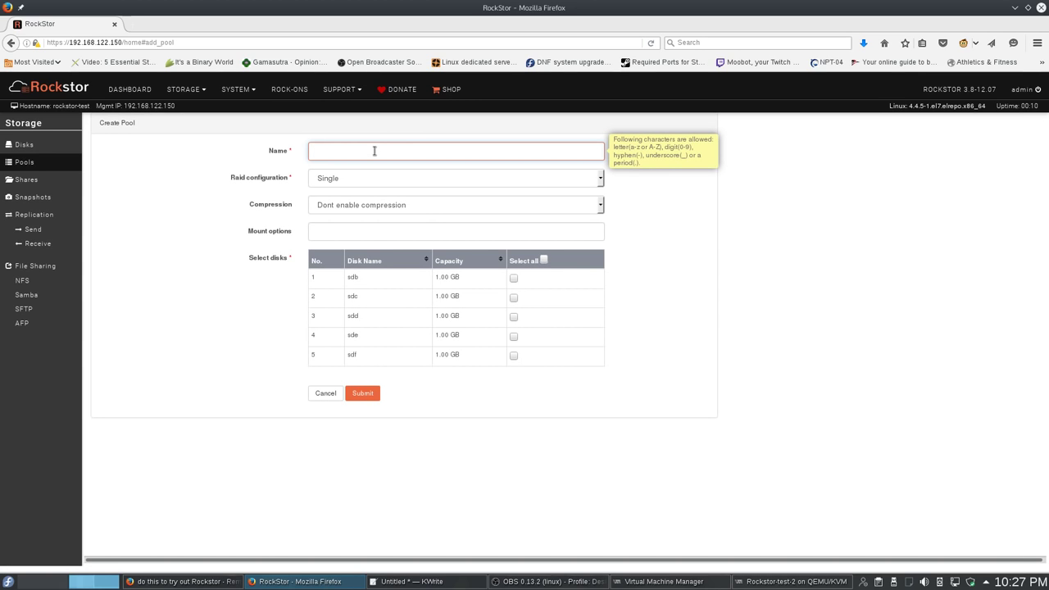
type("Test_Raid6")
Review the RAID configuration choices, compression algorithms and mount options offered for the new pool
left_click(594, 181)
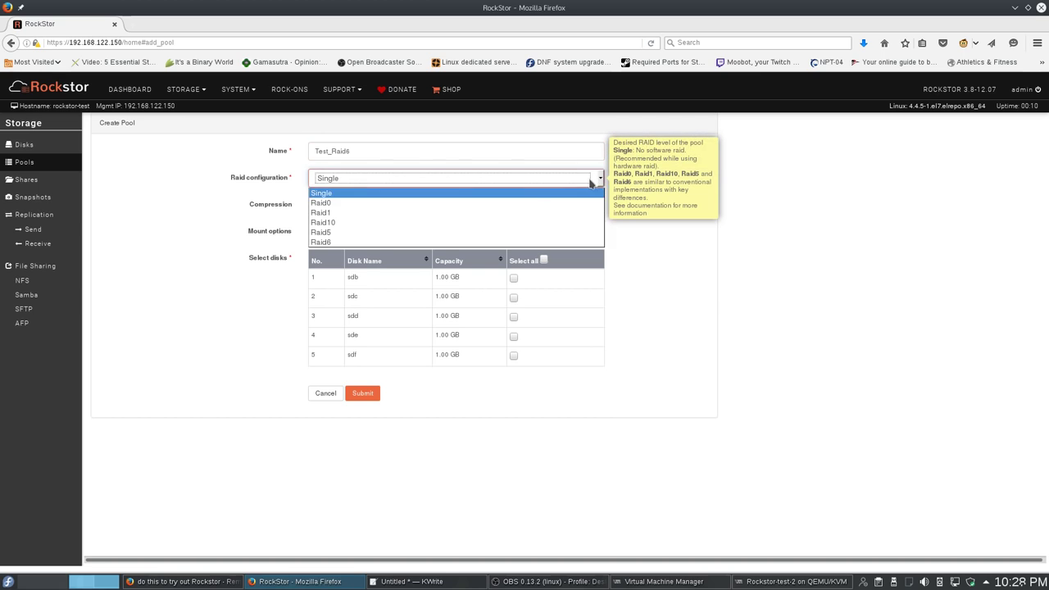
left_click(471, 254)
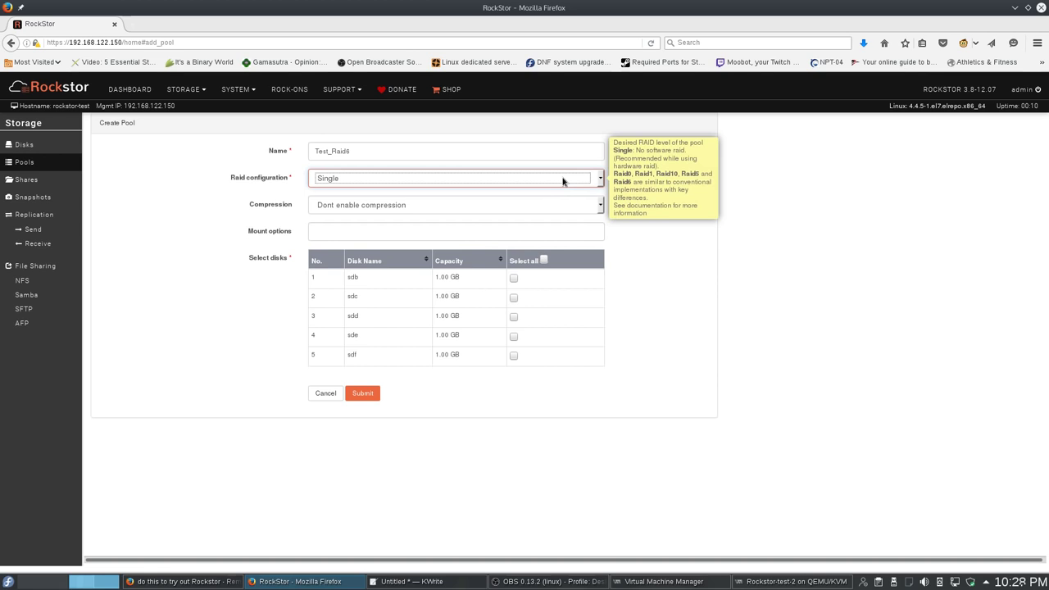
left_click(502, 211)
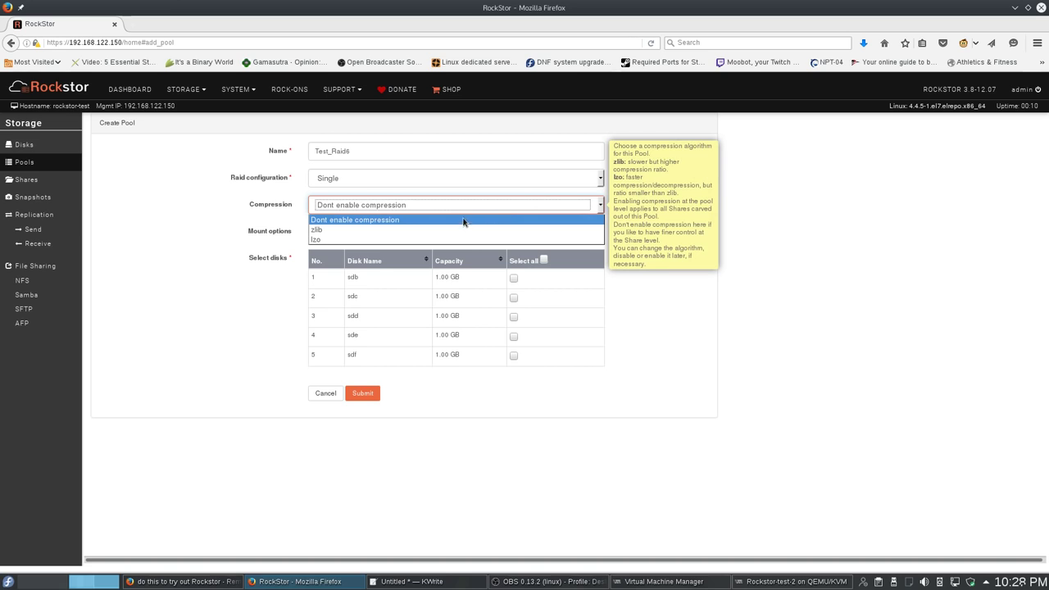
left_click(461, 222)
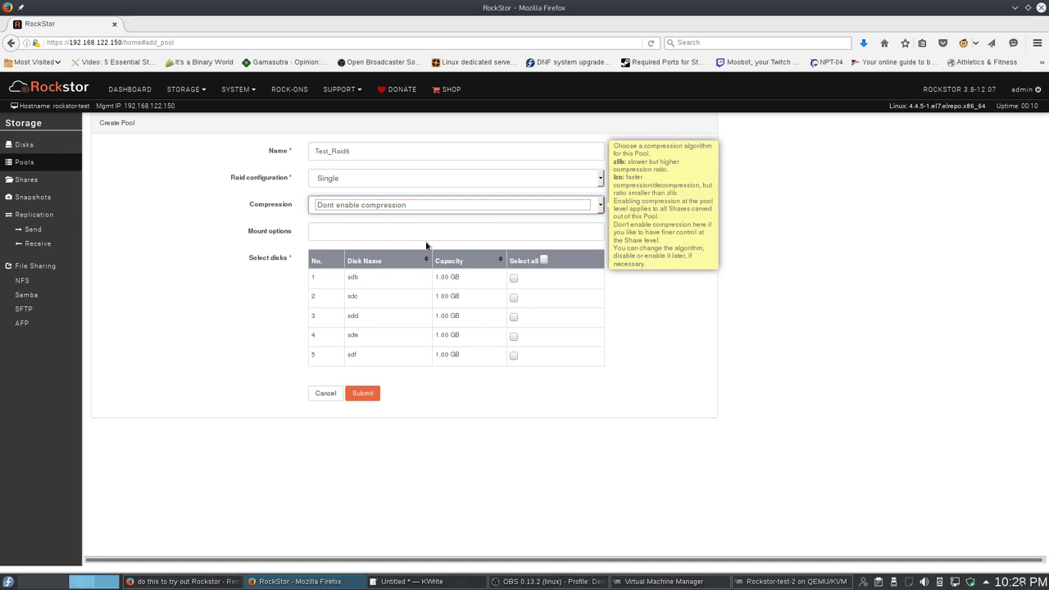
left_click(432, 233)
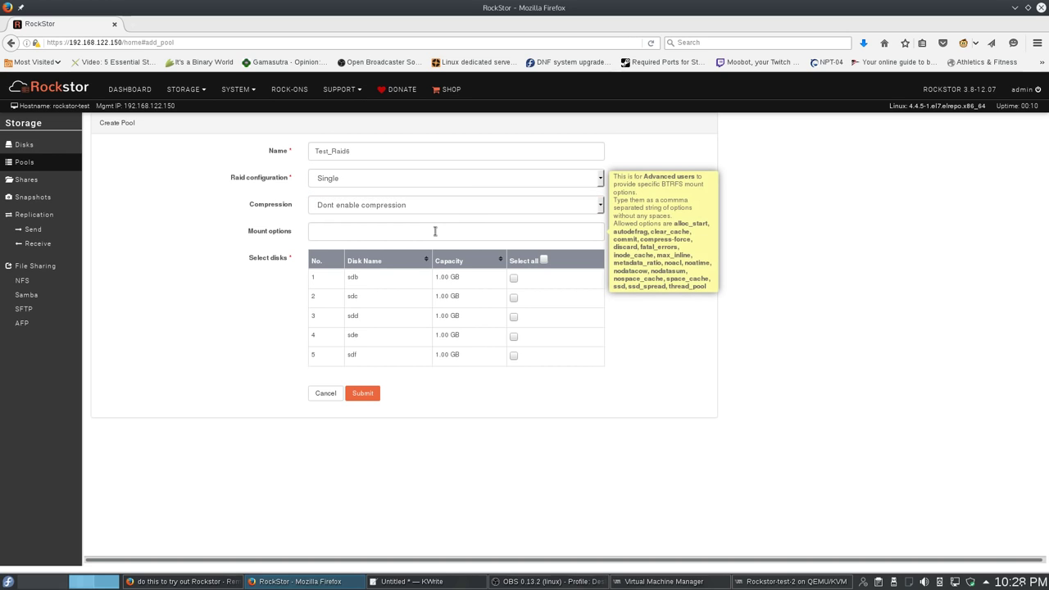
Select the disks sdb, sdc, sdd and sde for the new pool
left_click(514, 279)
left_click(514, 363)
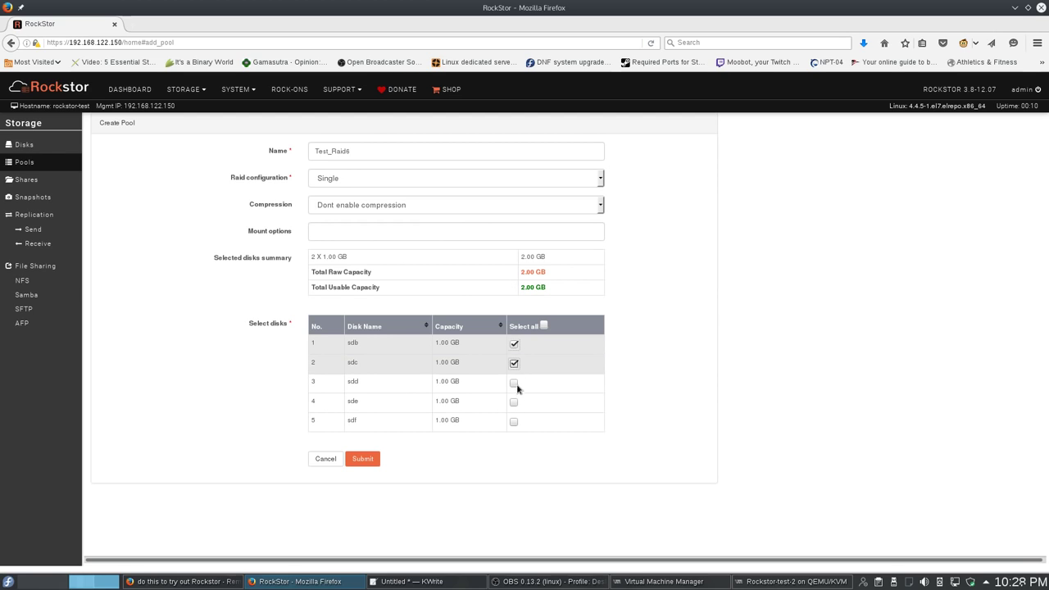
left_click(514, 382)
left_click(514, 401)
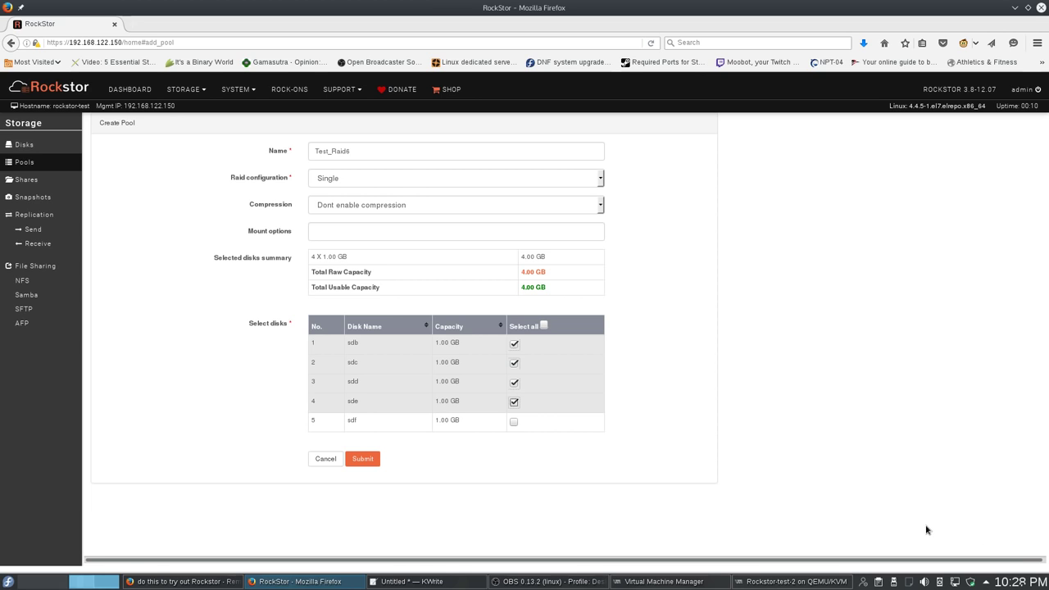
Set the pool's RAID configuration to Raid6, check its usable capacity and submit the pool
left_click(598, 182)
left_click(494, 238)
left_click(651, 229)
left_click_drag(516, 290, 574, 290)
left_click(575, 290)
left_click(364, 464)
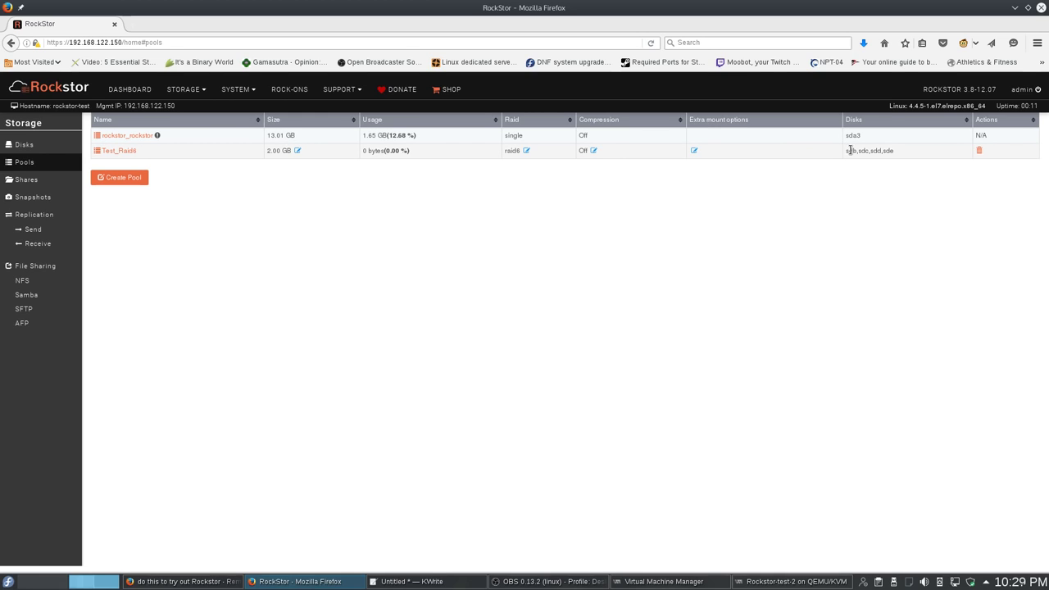
Check which disks are assigned to Test_Raid6 in the pool list and in the disk list
left_click_drag(850, 151, 909, 150)
left_click(904, 157)
left_click_drag(846, 151, 900, 157)
left_click(900, 156)
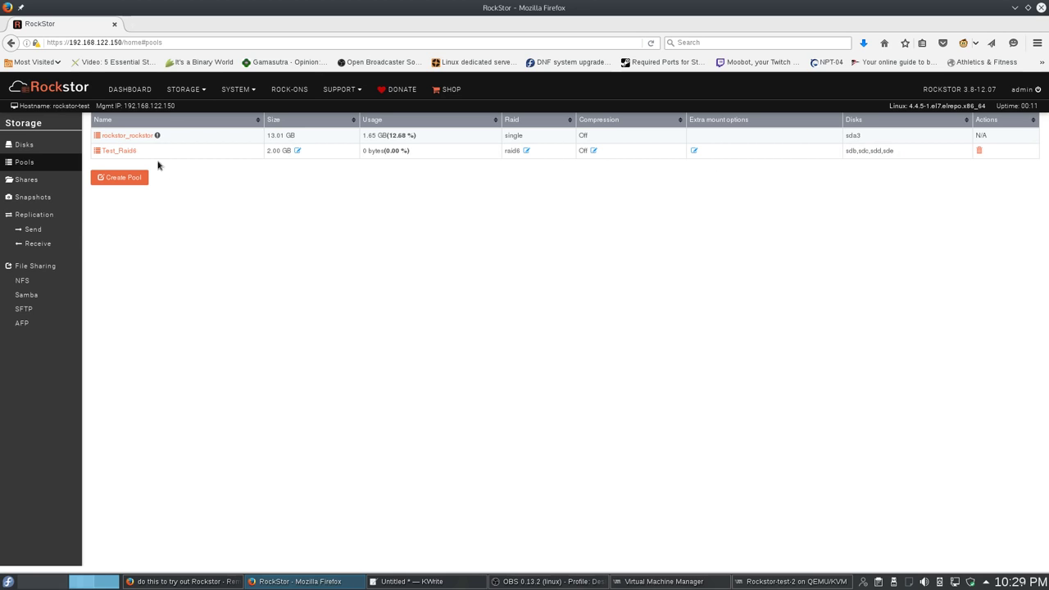
left_click(201, 92)
left_click(190, 107)
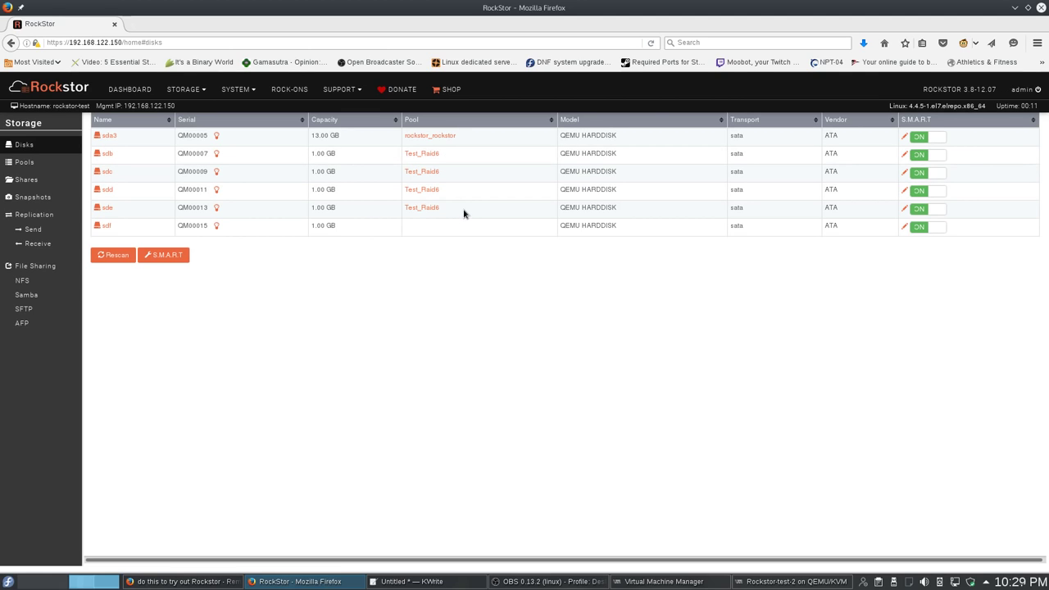
Examine the capacity and allocation chart on the dashboard and return to the disk list
left_click(135, 88)
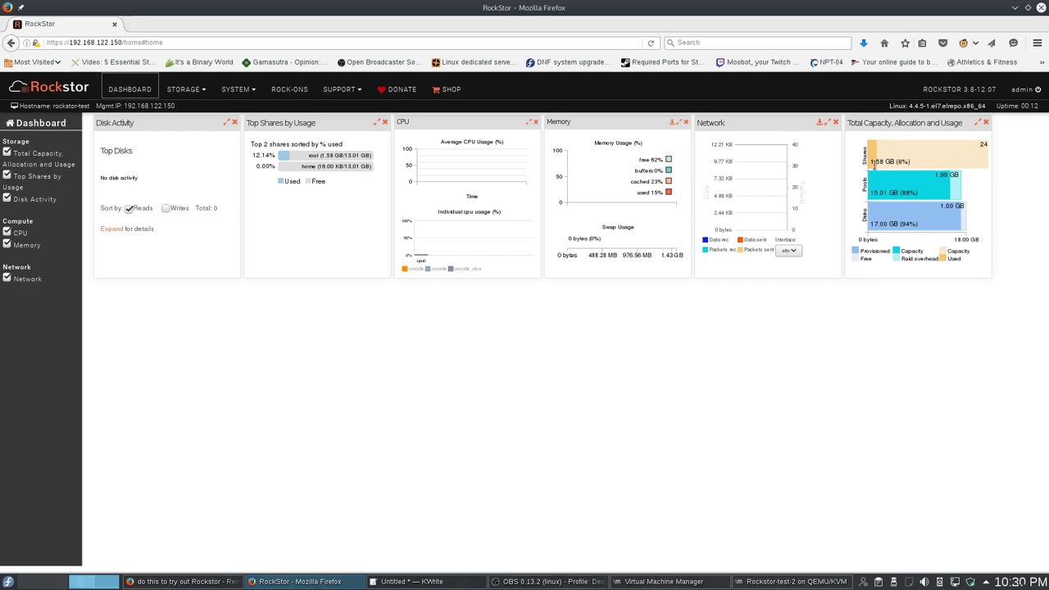
left_click(234, 92)
left_click(200, 93)
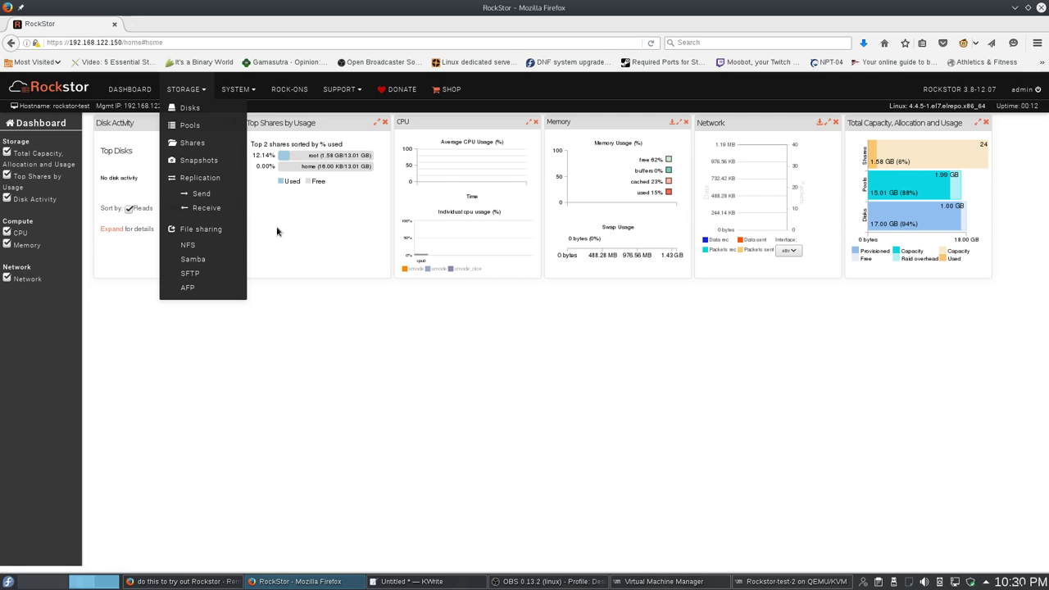
left_click(237, 92)
left_click(195, 93)
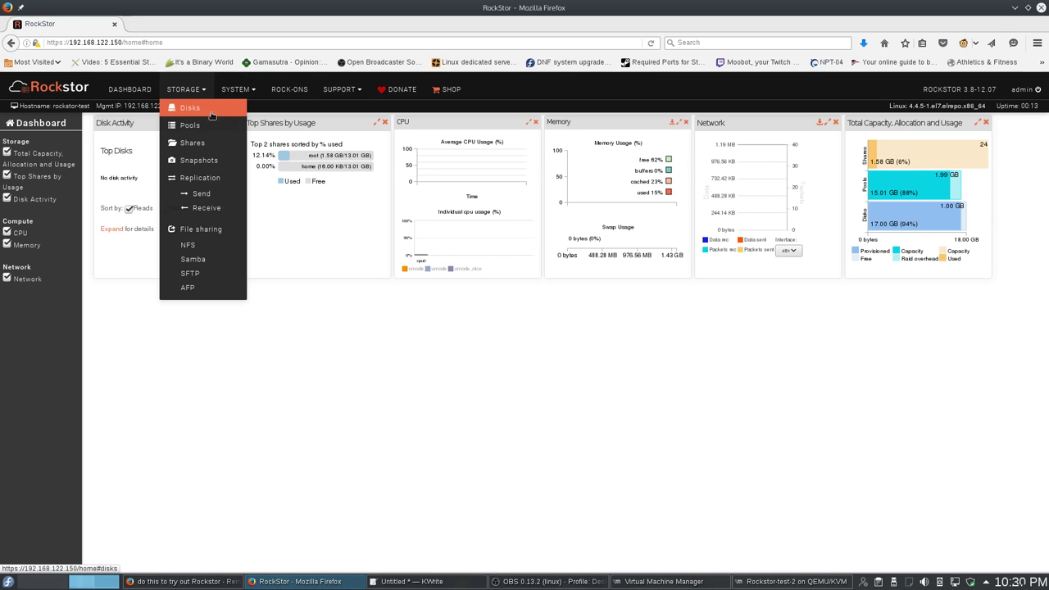
left_click(218, 111)
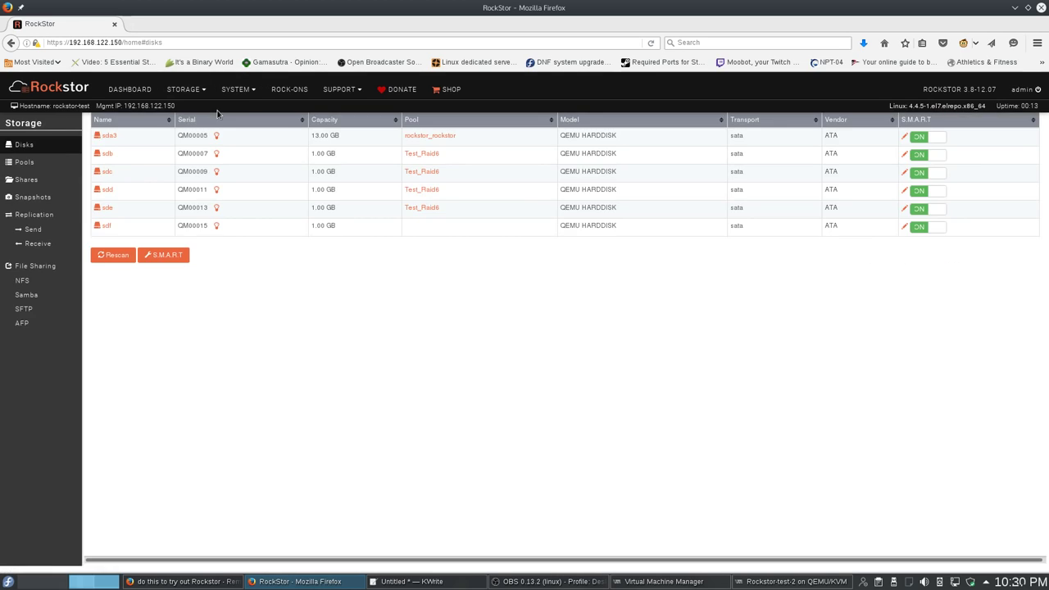
Open the Test_Raid6 pool's details page from the pool list
left_click(179, 88)
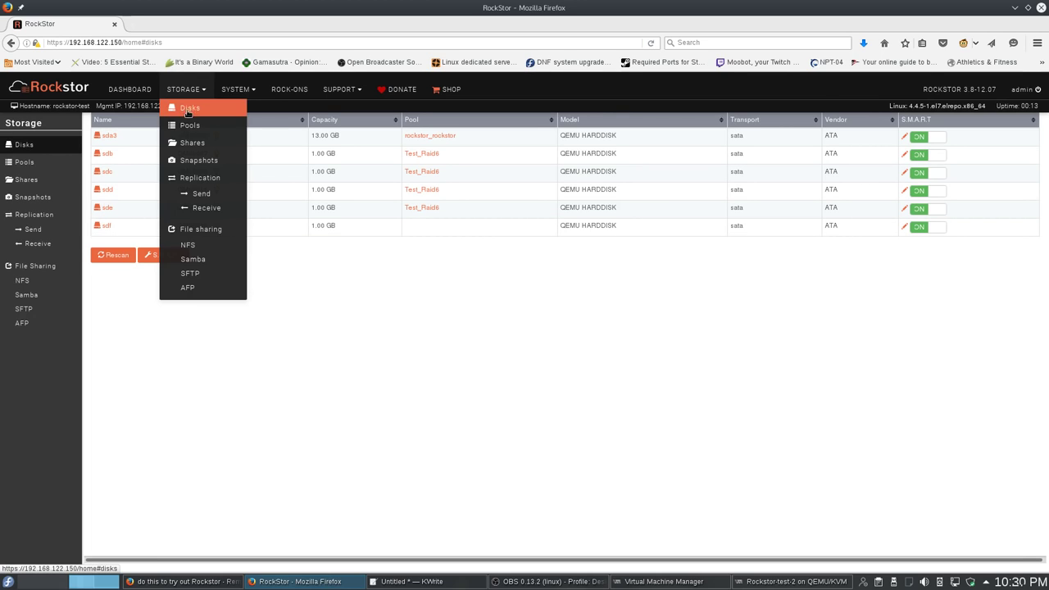
left_click(190, 125)
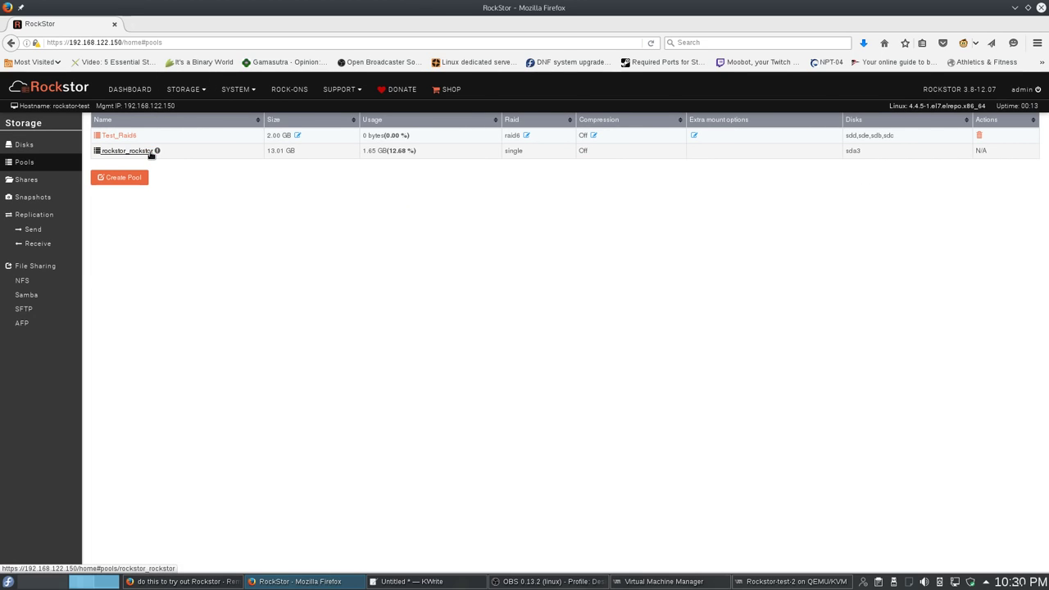
mouse_move(158, 151)
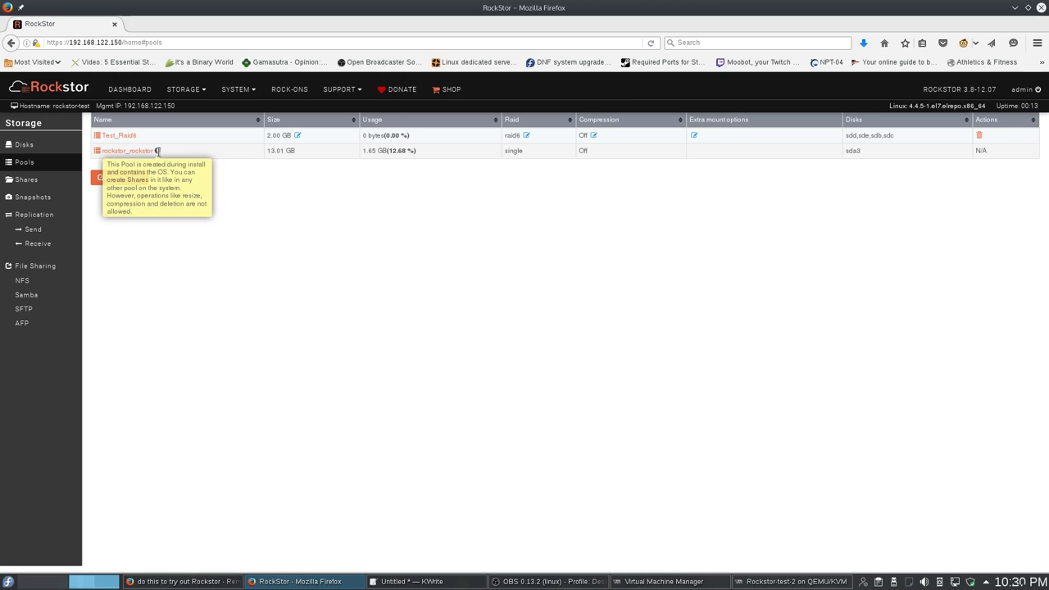
left_click(129, 138)
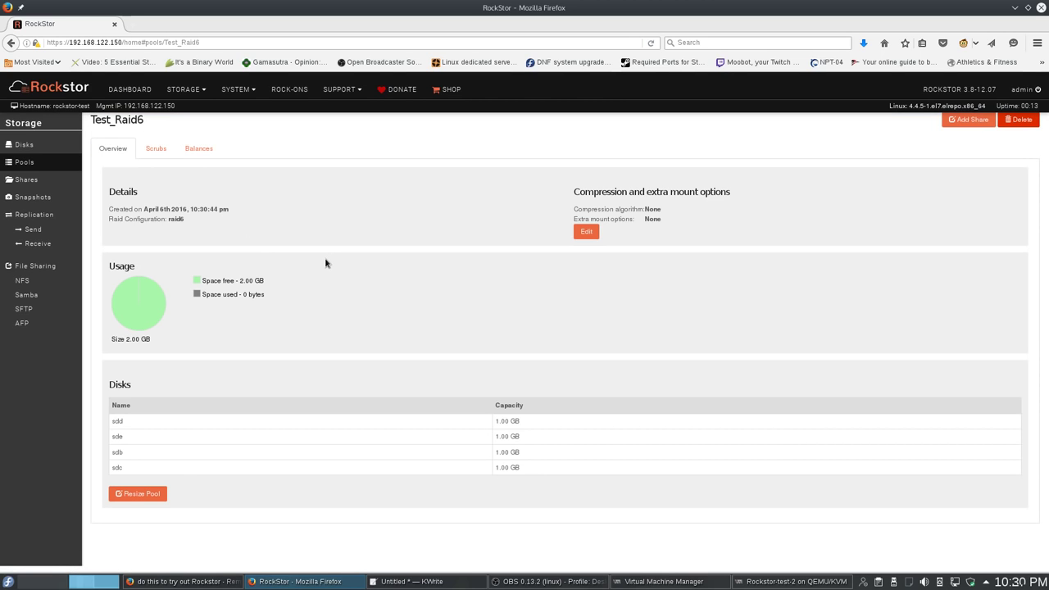
Examine the free space and creation date of the Test_Raid6 pool
left_click_drag(240, 283, 202, 281)
left_click(311, 287)
double_click(139, 207)
left_click(248, 207, "shift")
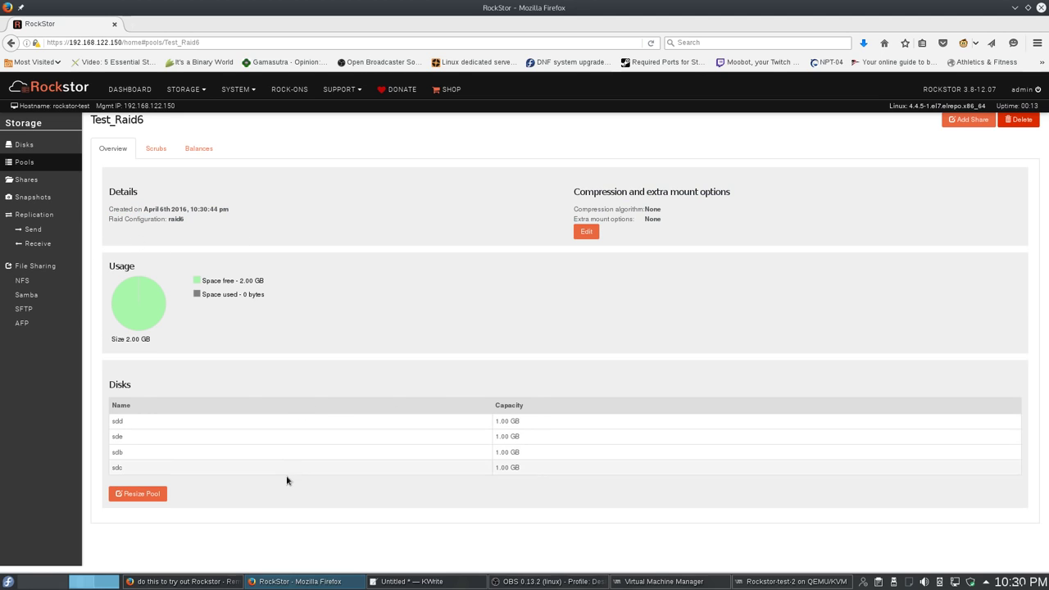
Look over the pool's resize operations, scrubs and balances without changing anything, and return to its overview
left_click(134, 495)
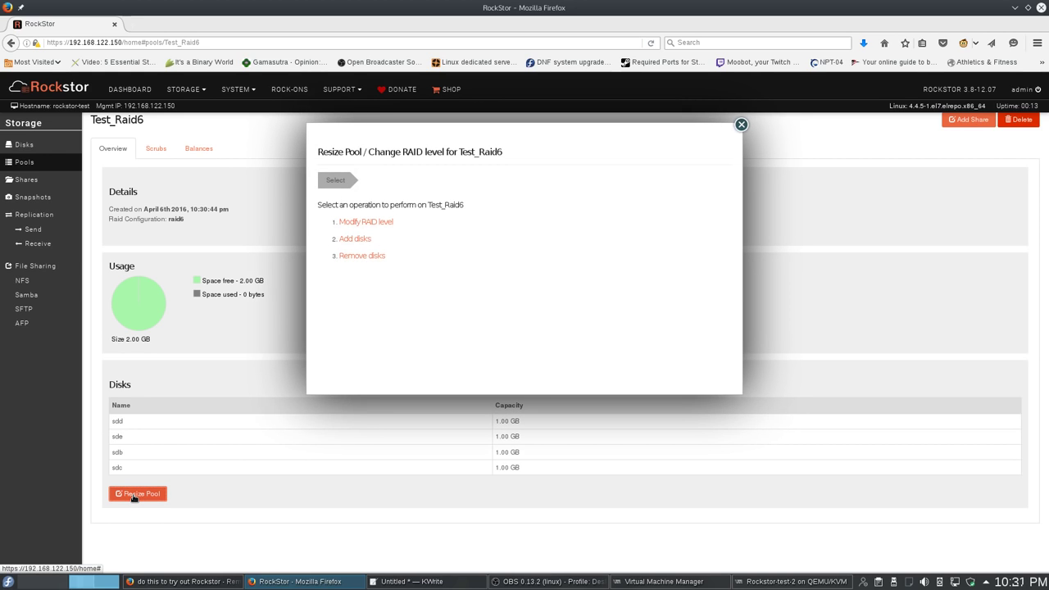
left_click(740, 126)
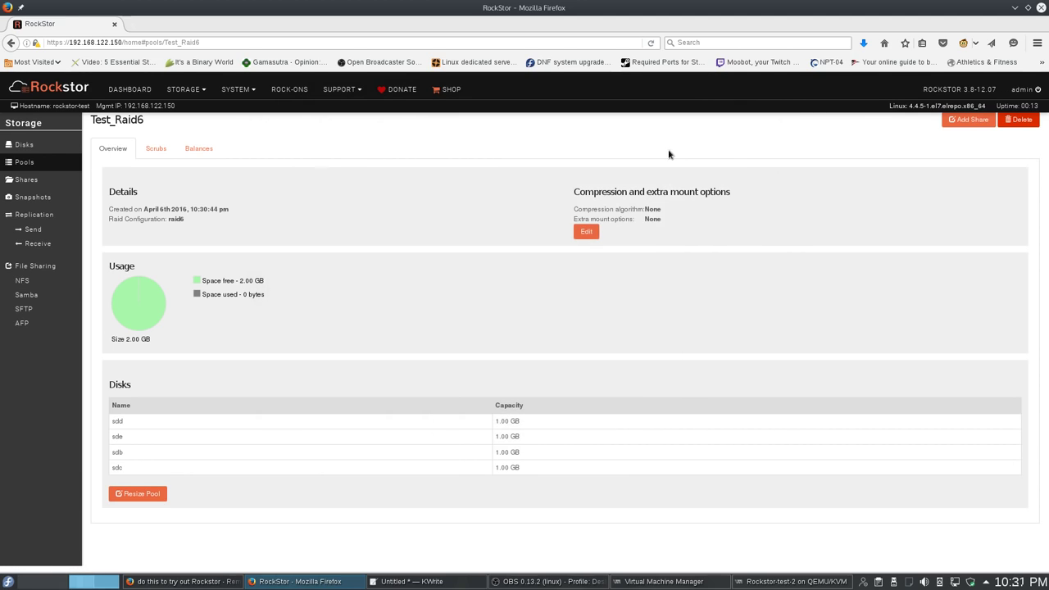
left_click(168, 151)
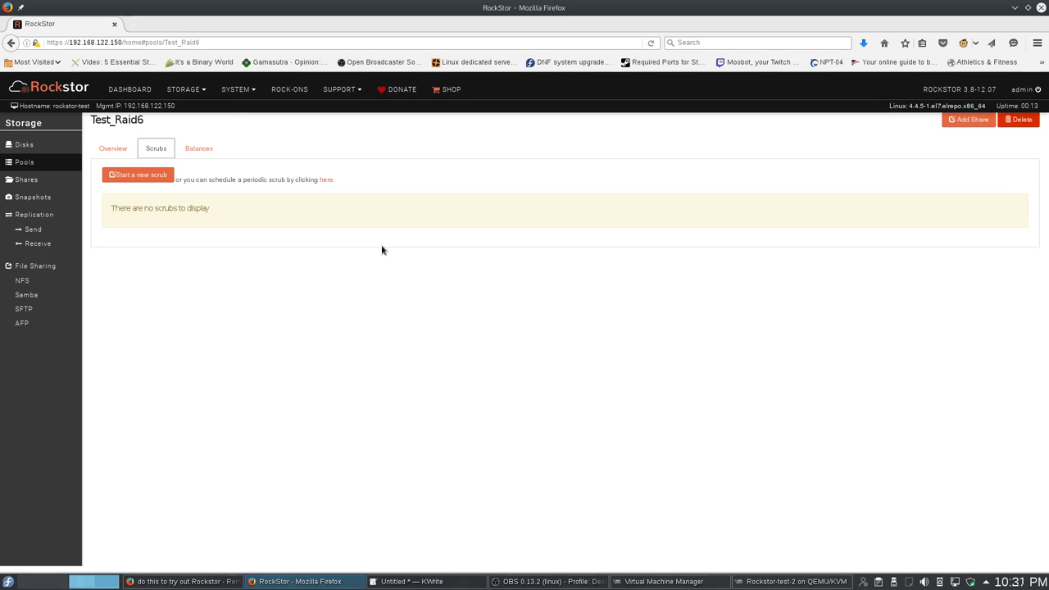
left_click(205, 154)
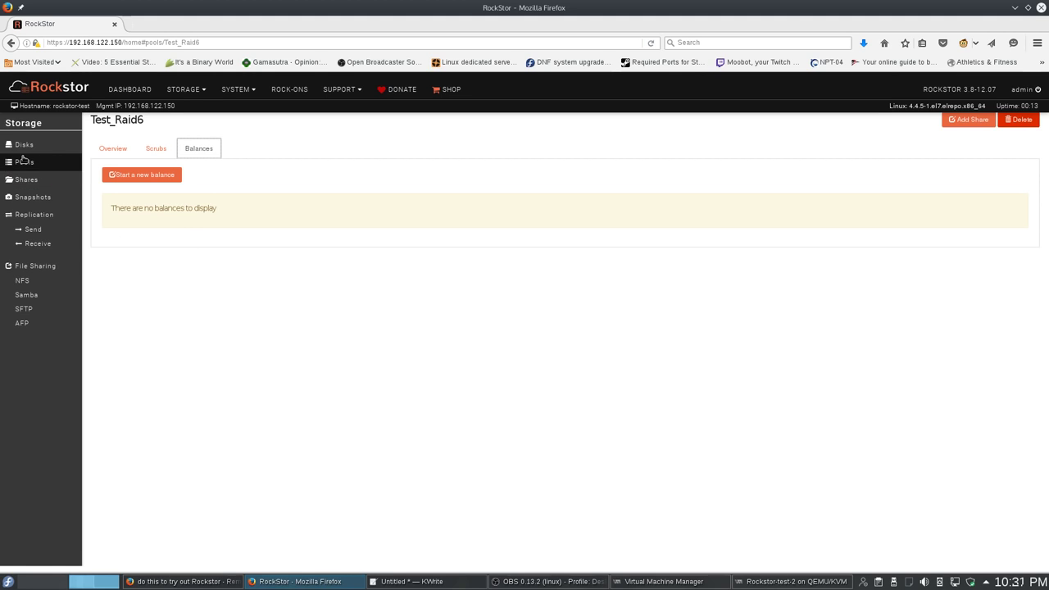
left_click(119, 157)
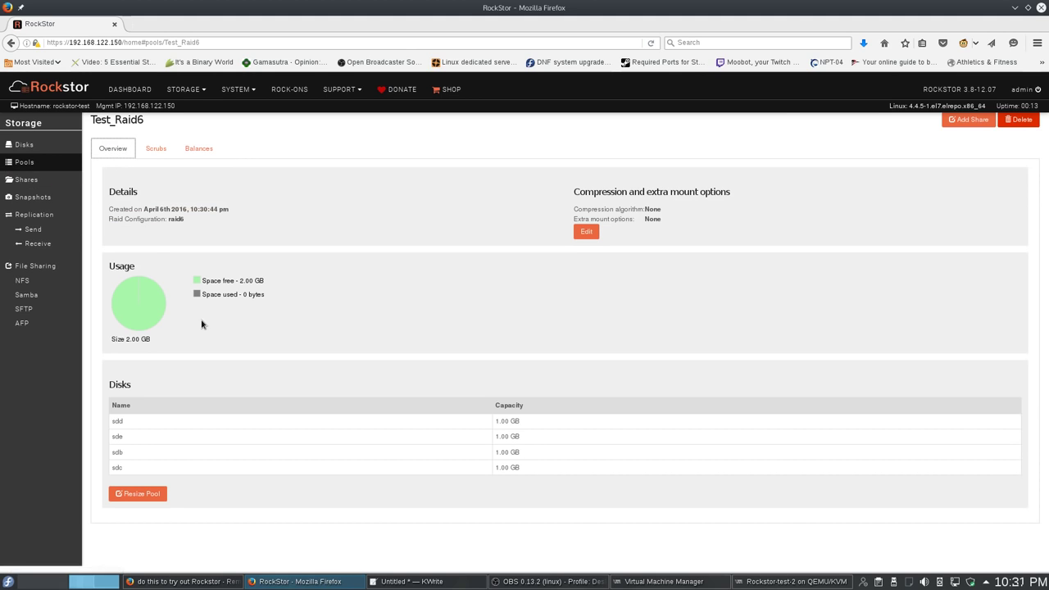
Resize the Test_Raid6 pool by adding disk sdf while keeping the current RAID level
left_click(152, 495)
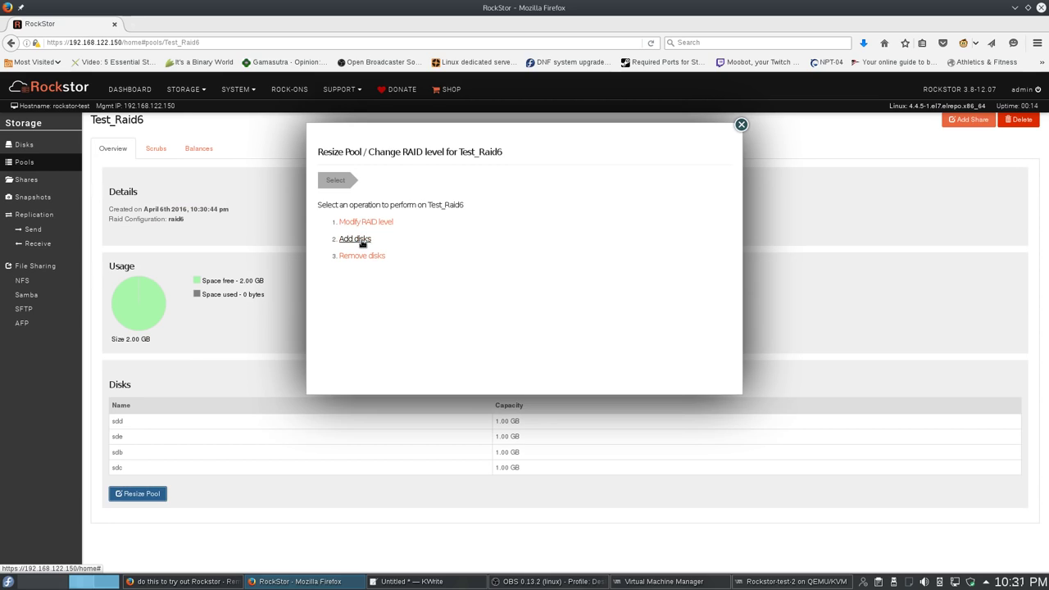
left_click(360, 239)
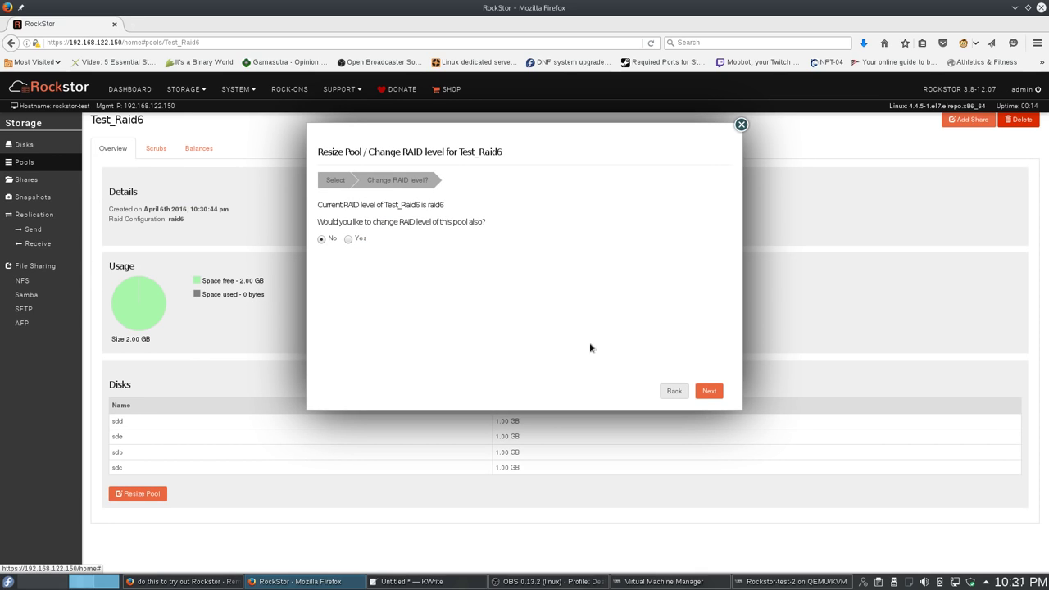
left_click(708, 394)
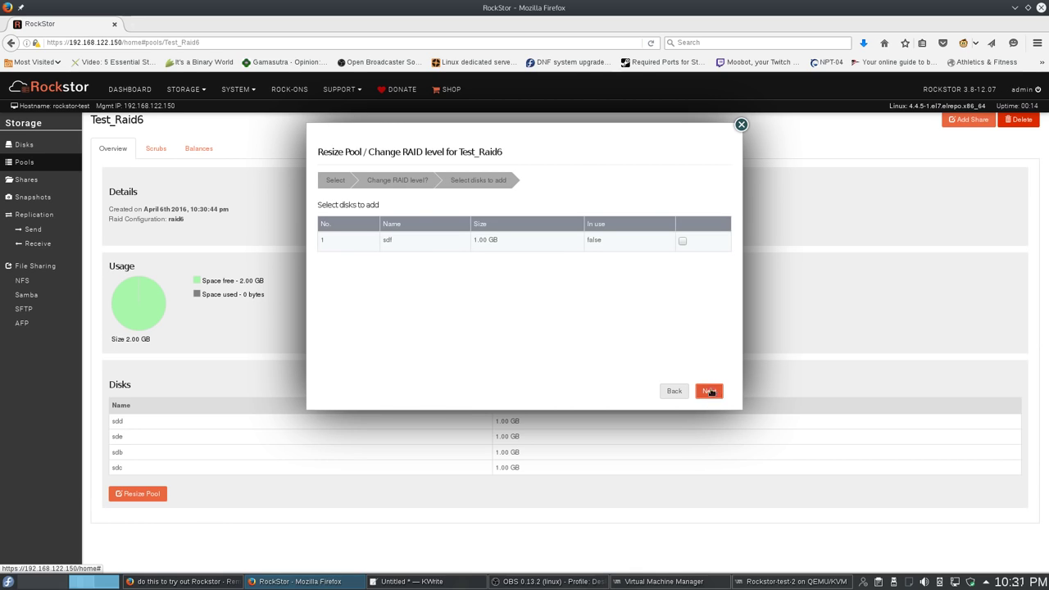
left_click(682, 242)
left_click(716, 395)
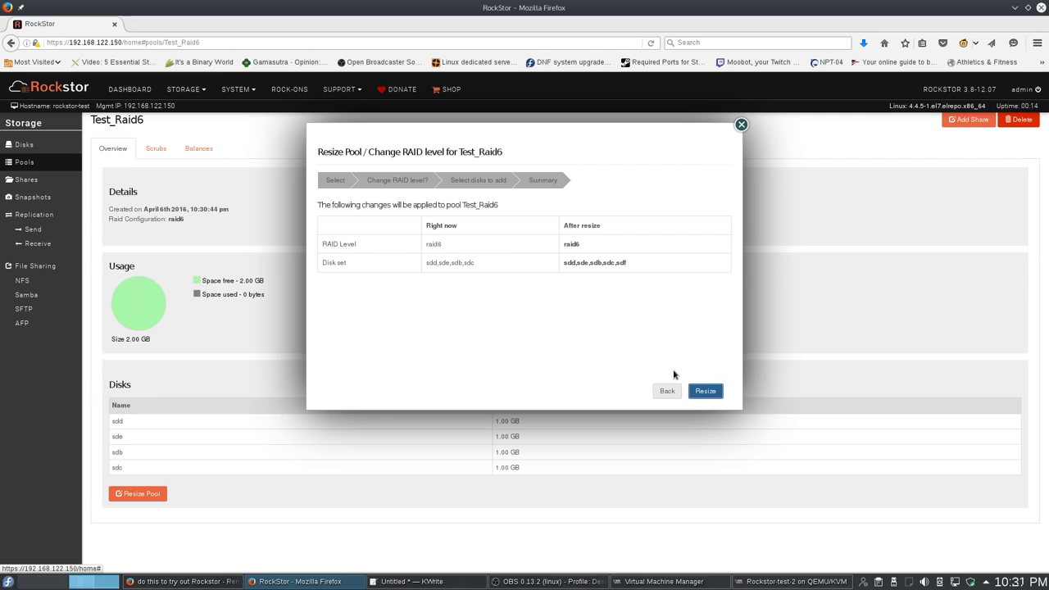
left_click(706, 391)
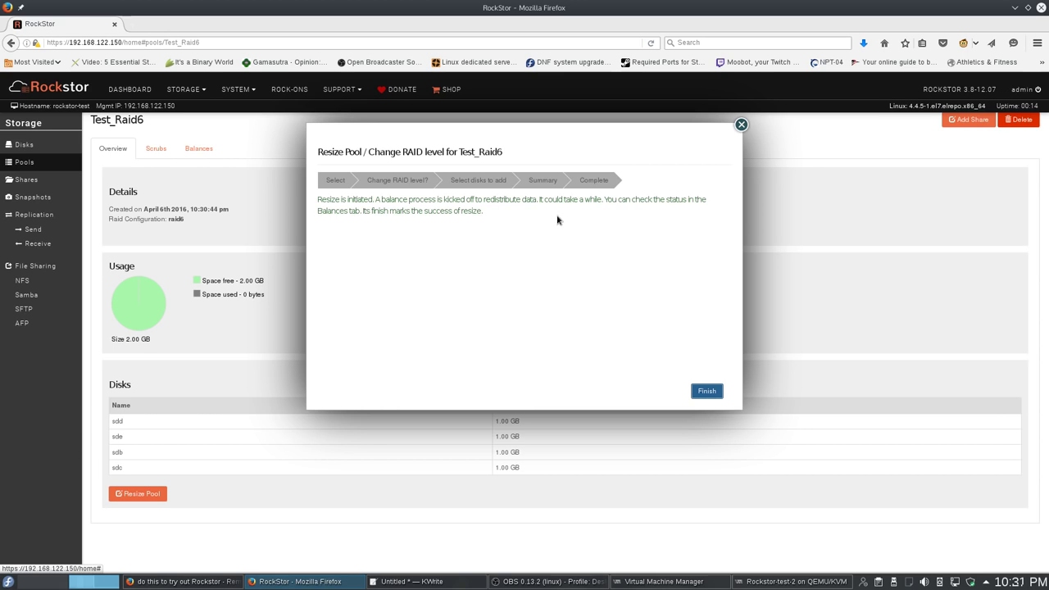
Close the completed resize wizard, check the Test_Raid6 pool's balance status, and return to its overview
left_click(705, 391)
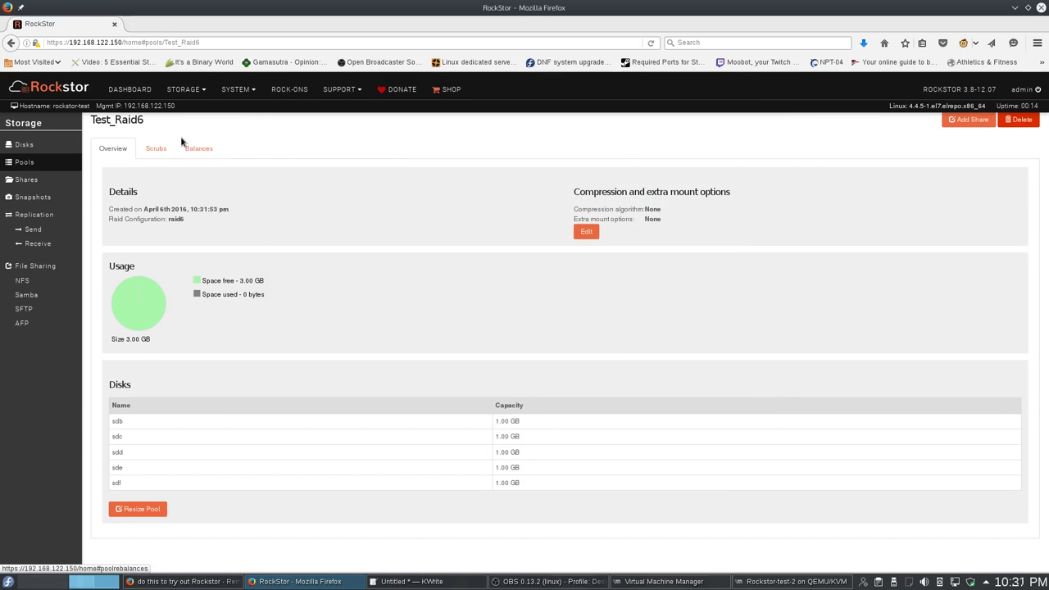
left_click(193, 154)
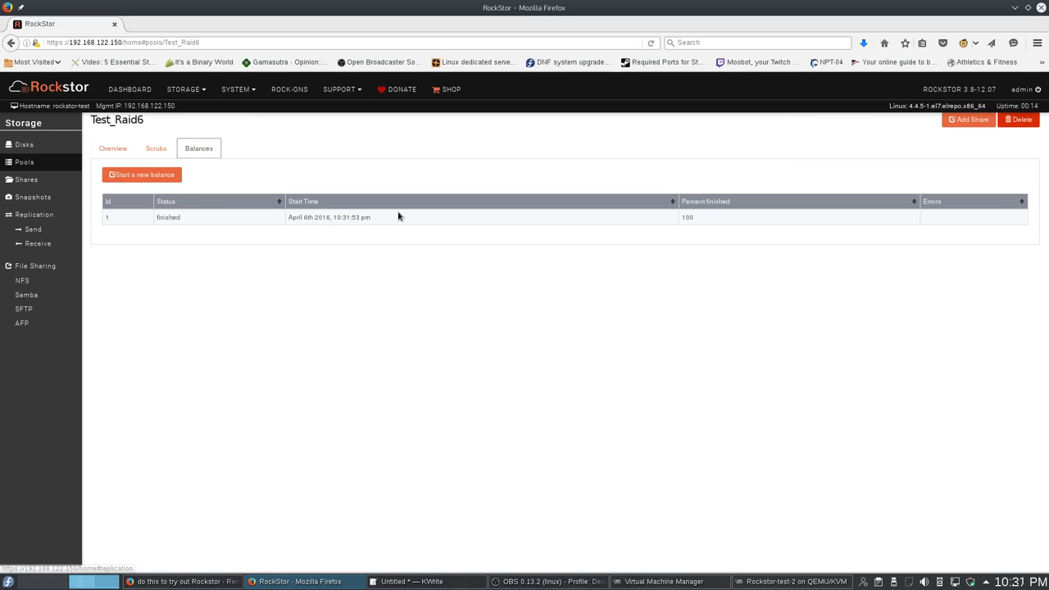
left_click(104, 152)
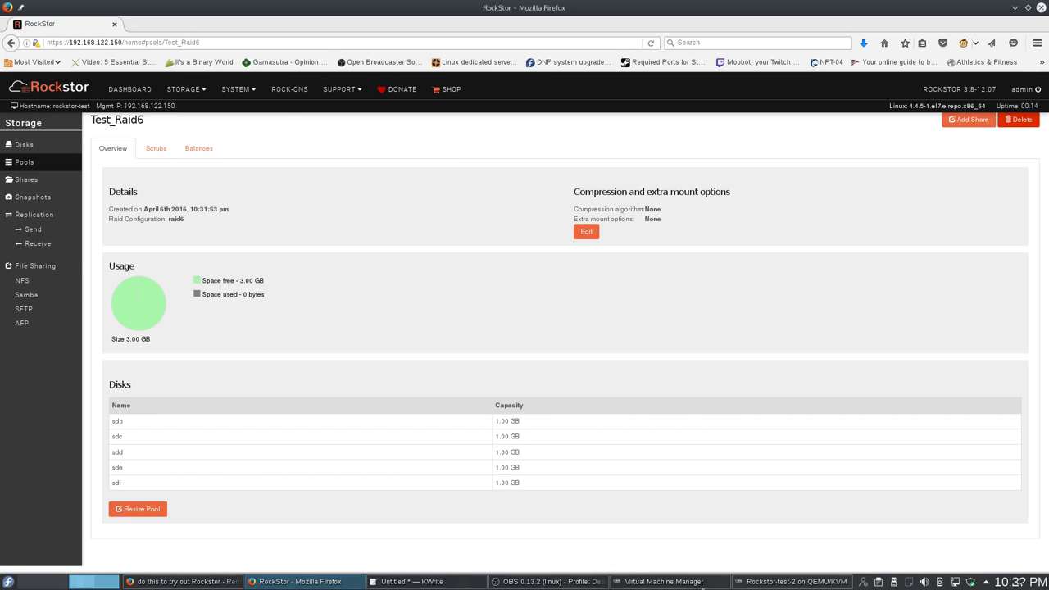
Switch to Virtual Machine Manager and add rockstor-data-drive-6-oddsize.qcow2 to Rockstor-test-2 as a SATA disk, accepting availability after the next guest shutdown
mouse_move(691, 587)
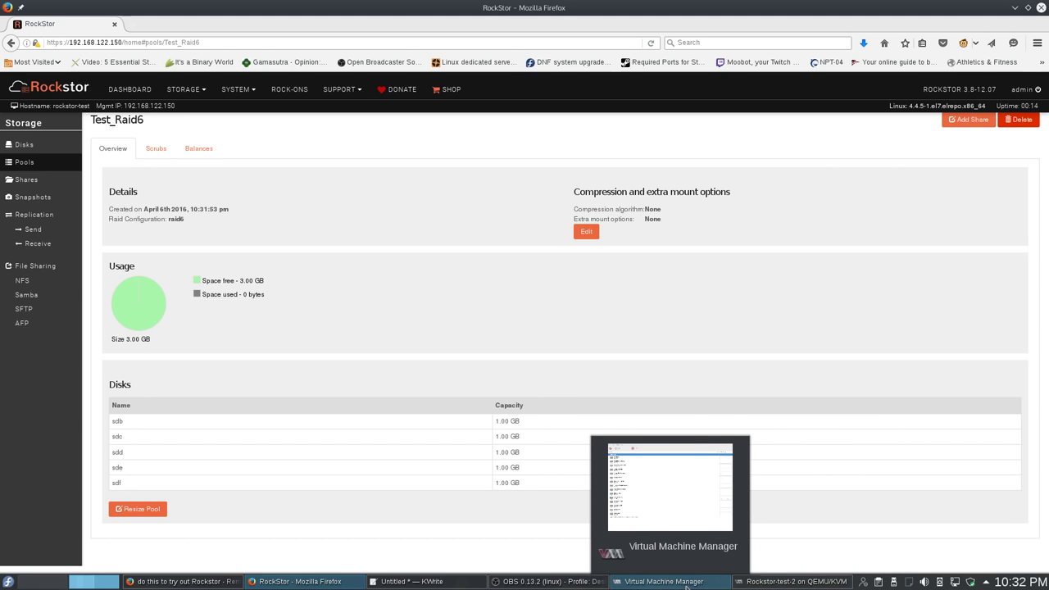
left_click(678, 520)
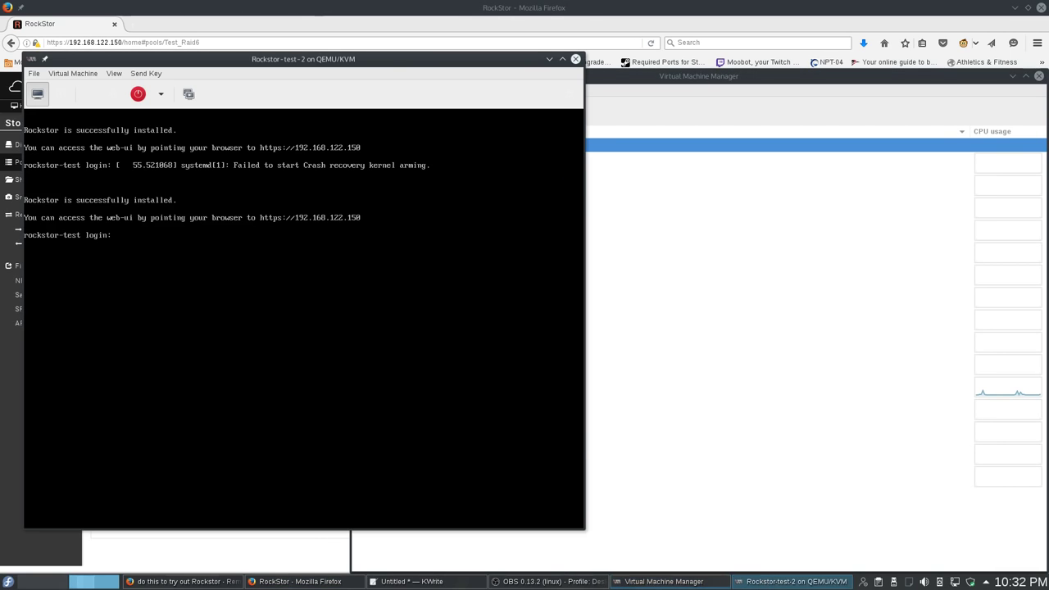
left_click(759, 583)
left_click(66, 96)
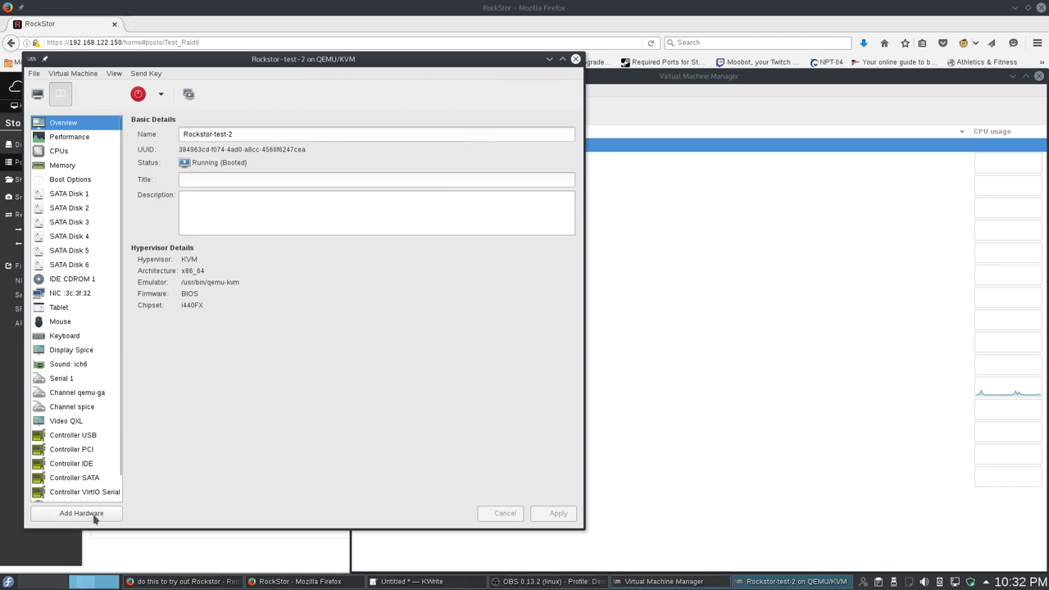
left_click(94, 515)
left_click(293, 246)
left_click(292, 263)
left_click(309, 386)
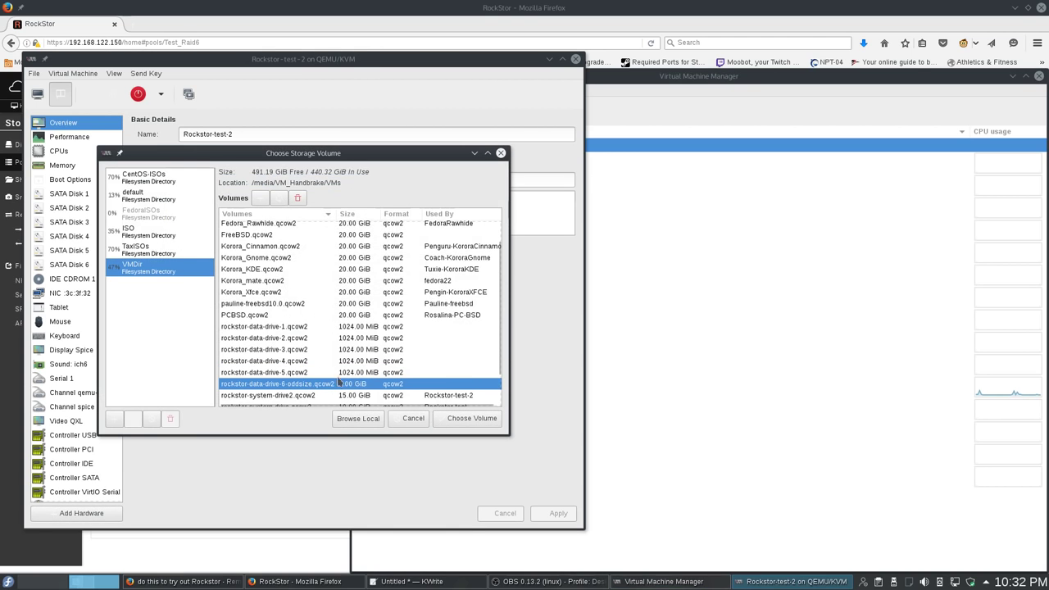
left_click(459, 422)
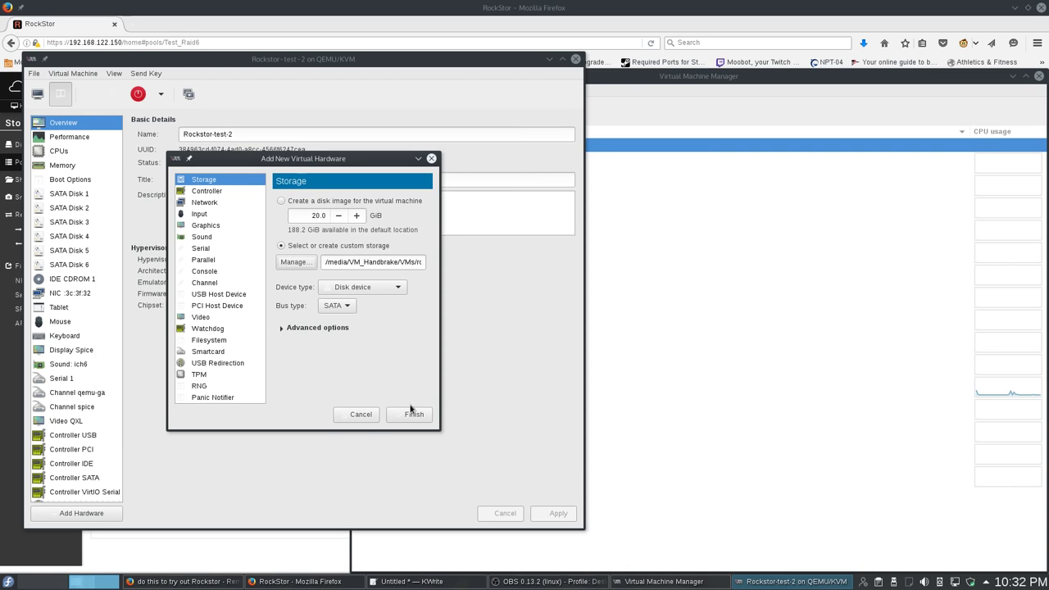
left_click(413, 414)
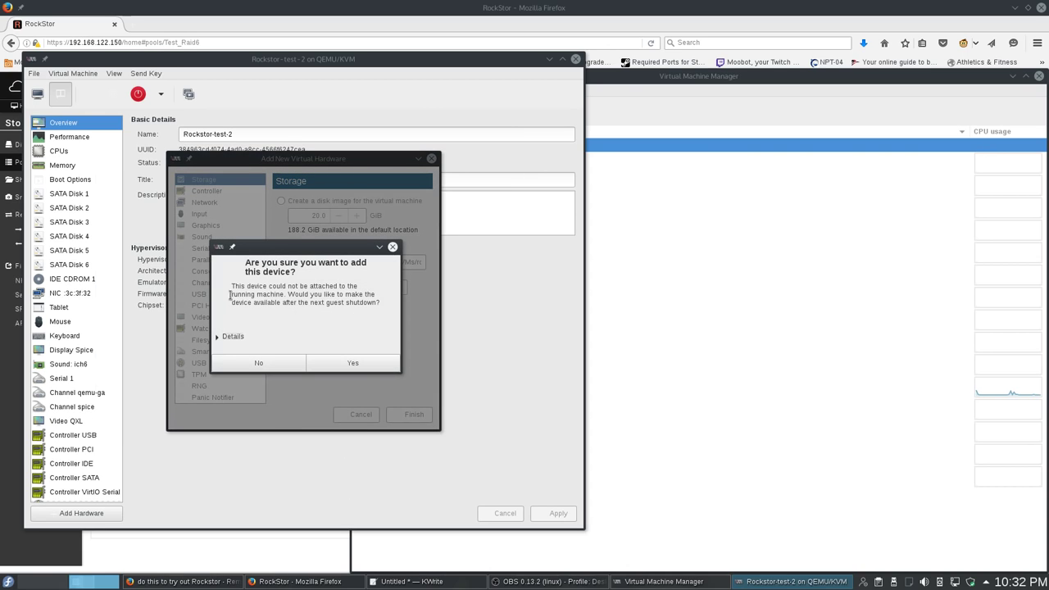
left_click(235, 337)
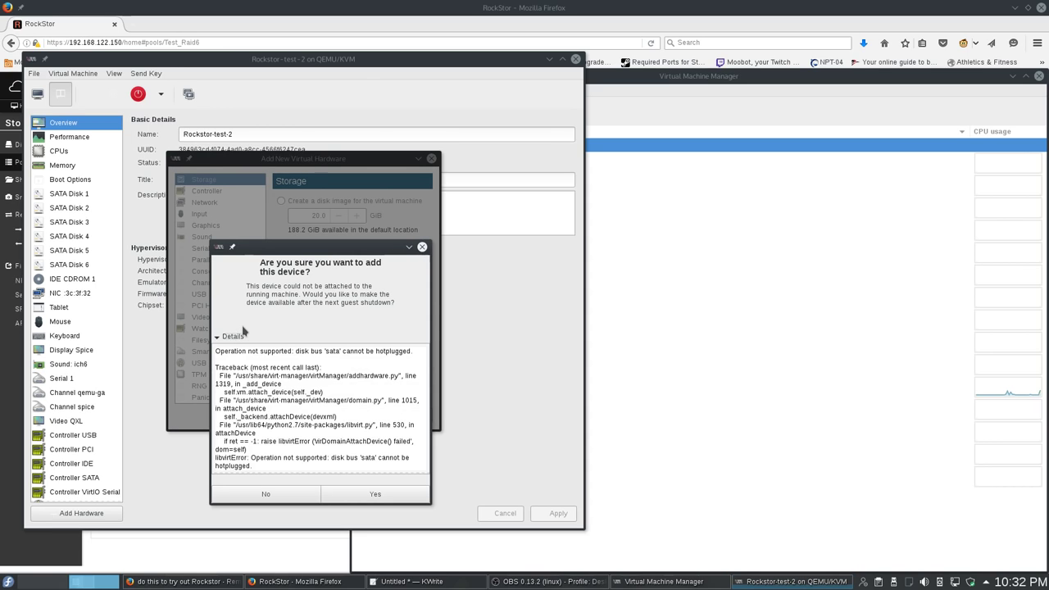
left_click(354, 495)
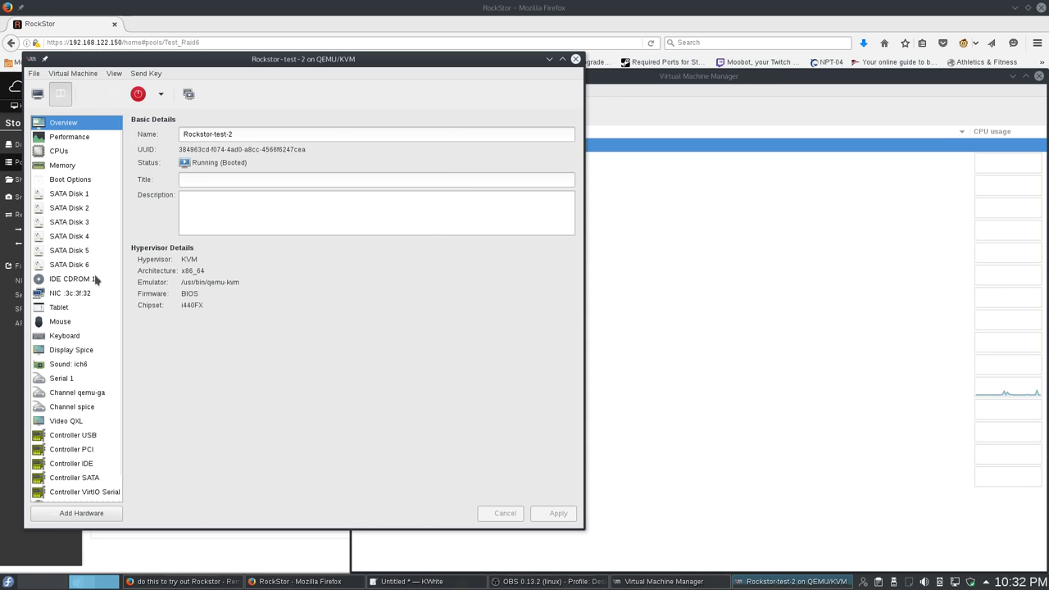
Check SATA Disk 6 in the virtual machine's hardware details, then switch back to Firefox and view Rockstor's disk list
left_click(86, 265)
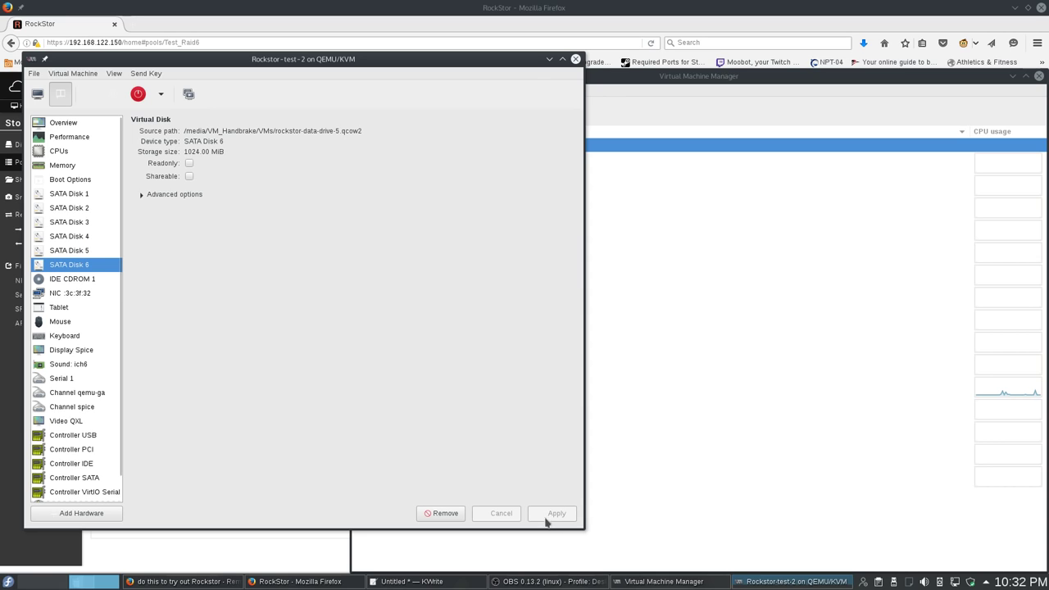
left_click(37, 93)
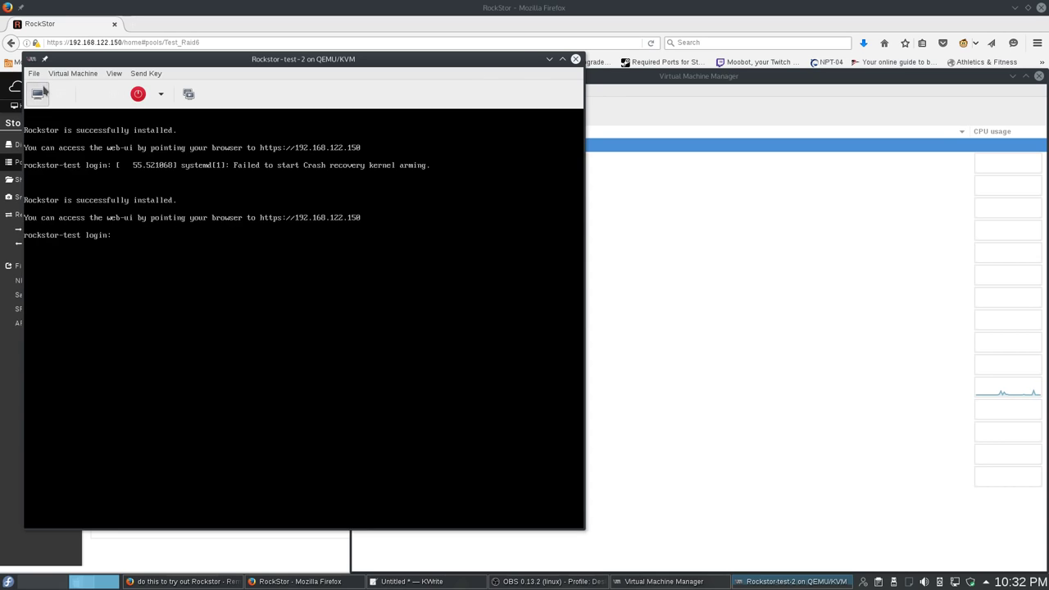
left_click(439, 273)
left_click(209, 5)
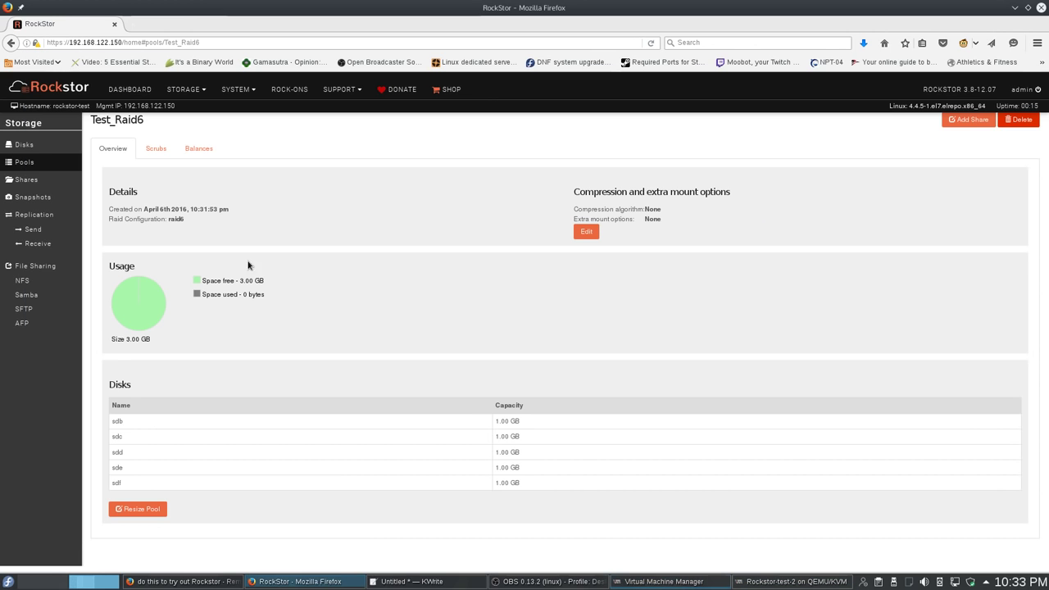
left_click(28, 147)
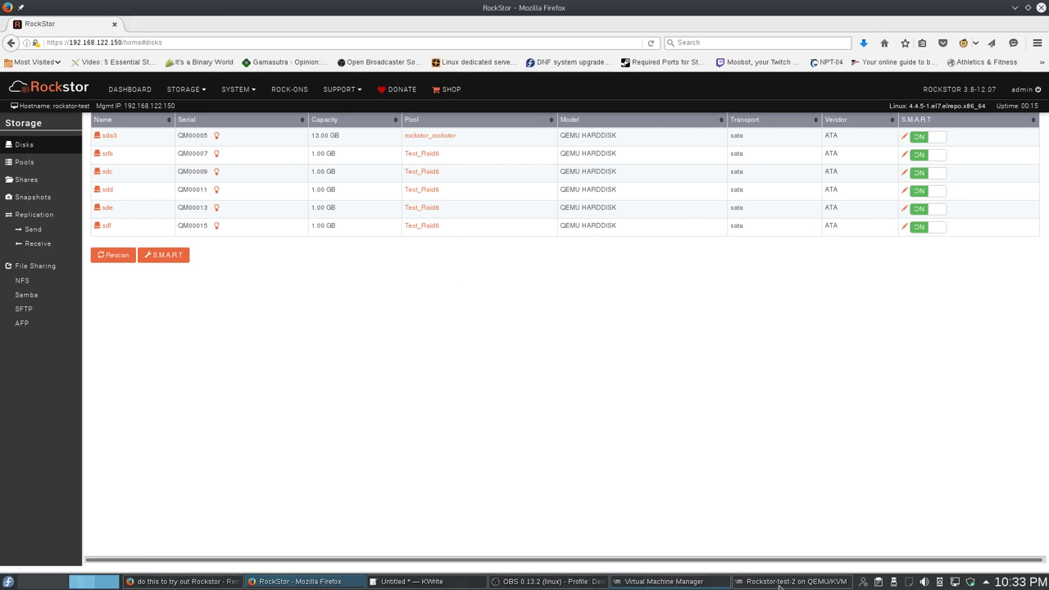
Switch to the Rockstor-test-2 virtual machine, reboot it and bring up its console login prompt
mouse_move(780, 587)
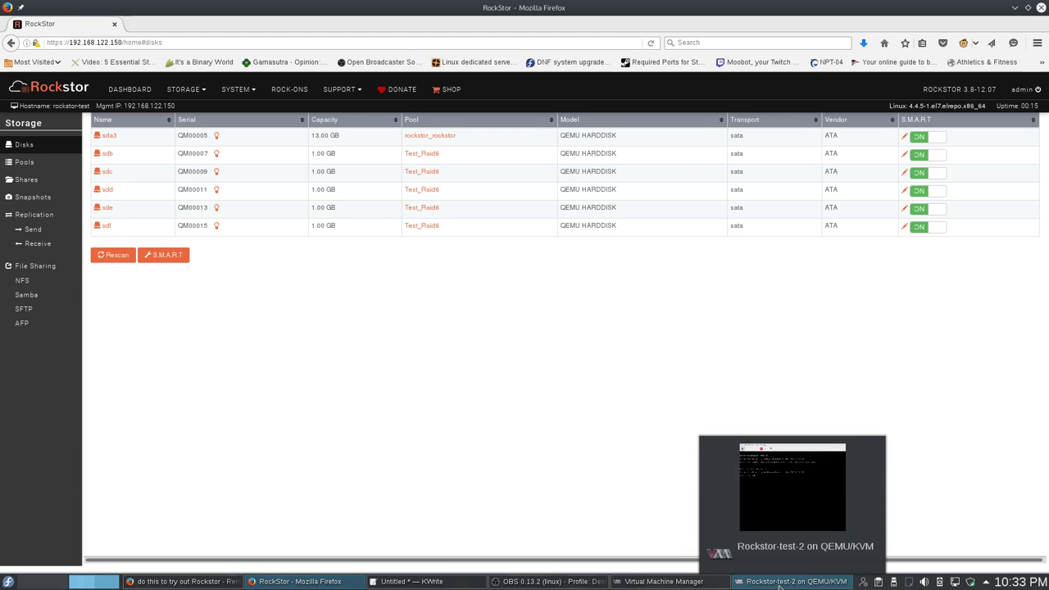
left_click(780, 587)
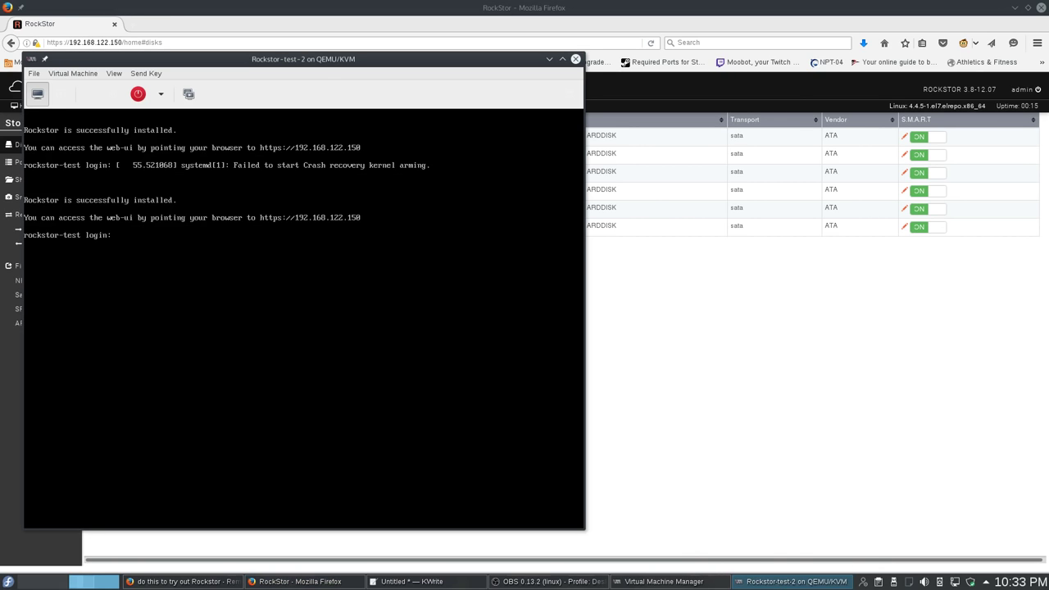
left_click(161, 94)
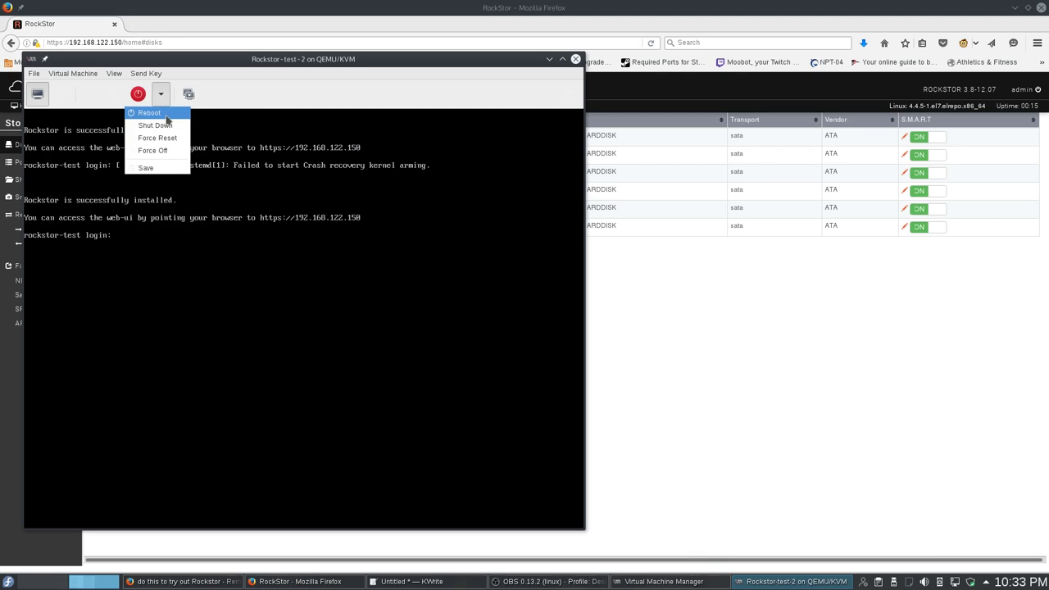
left_click(152, 112)
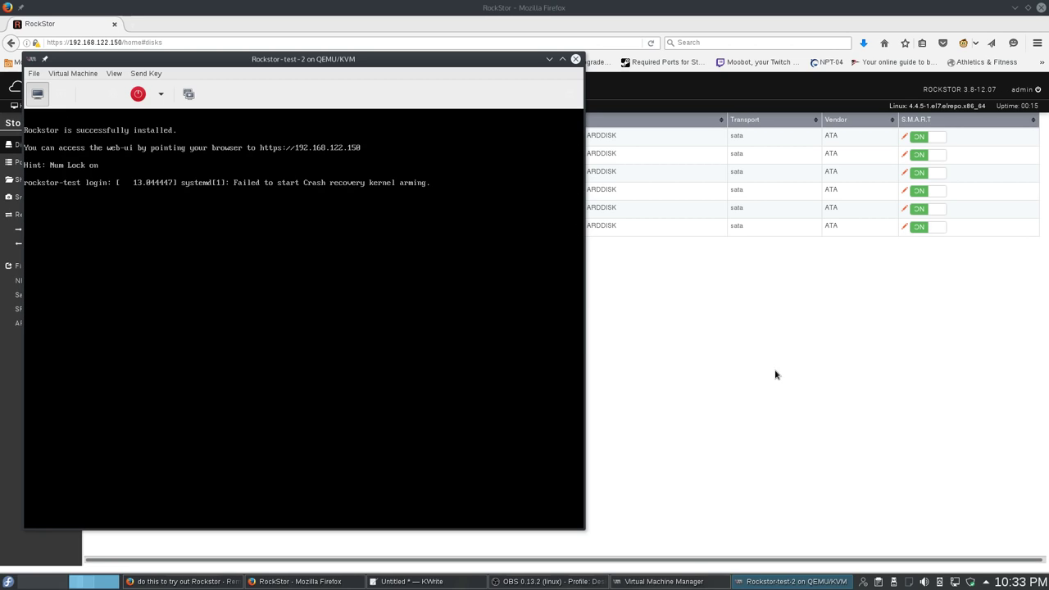
key("Return")
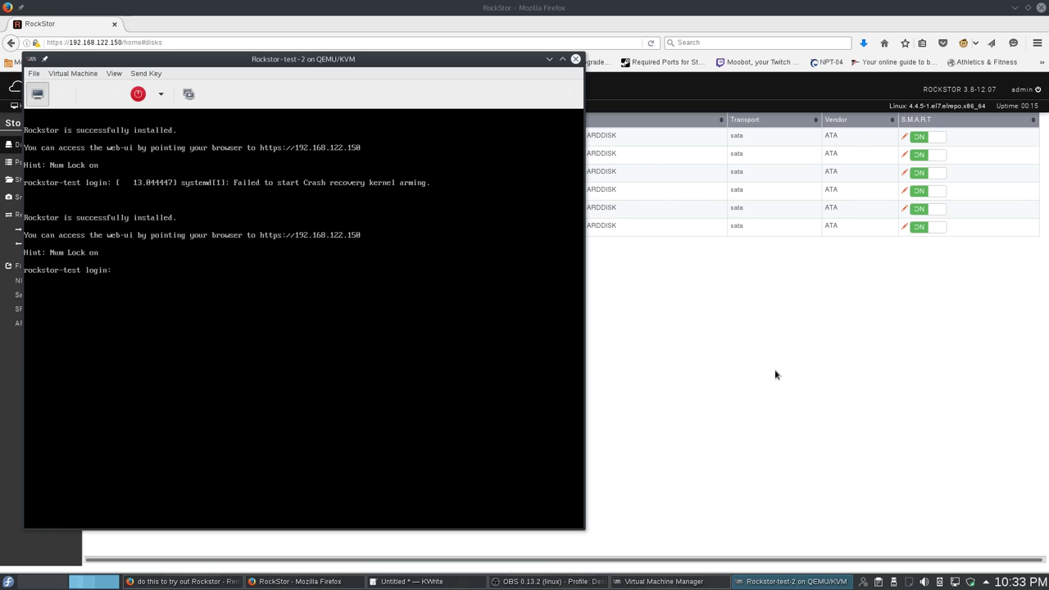
Switch back to Firefox, open Rockstor's disk list and rescan for disks
left_click(793, 370)
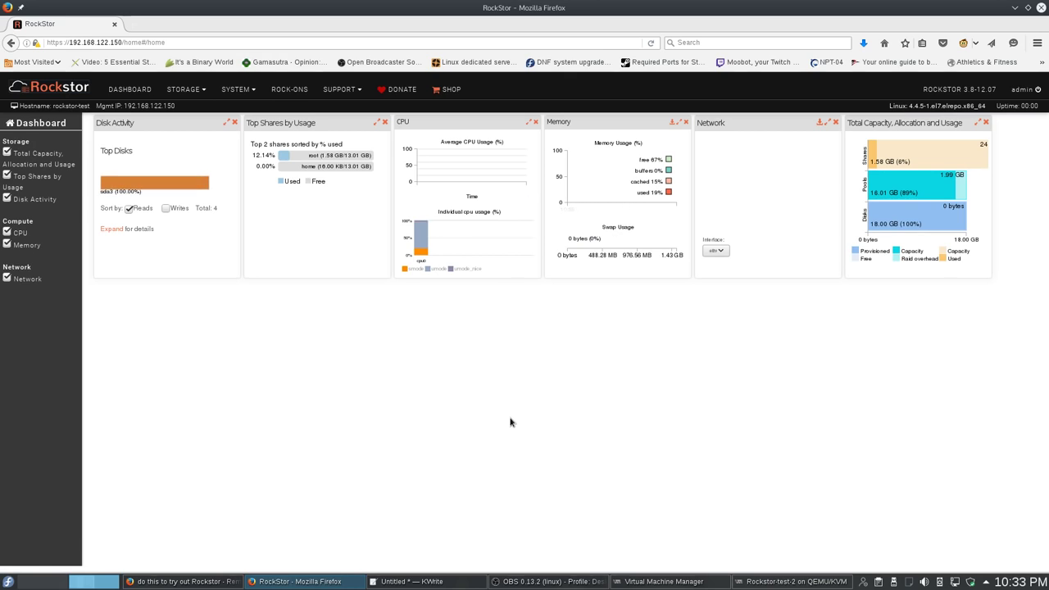
left_click(193, 92)
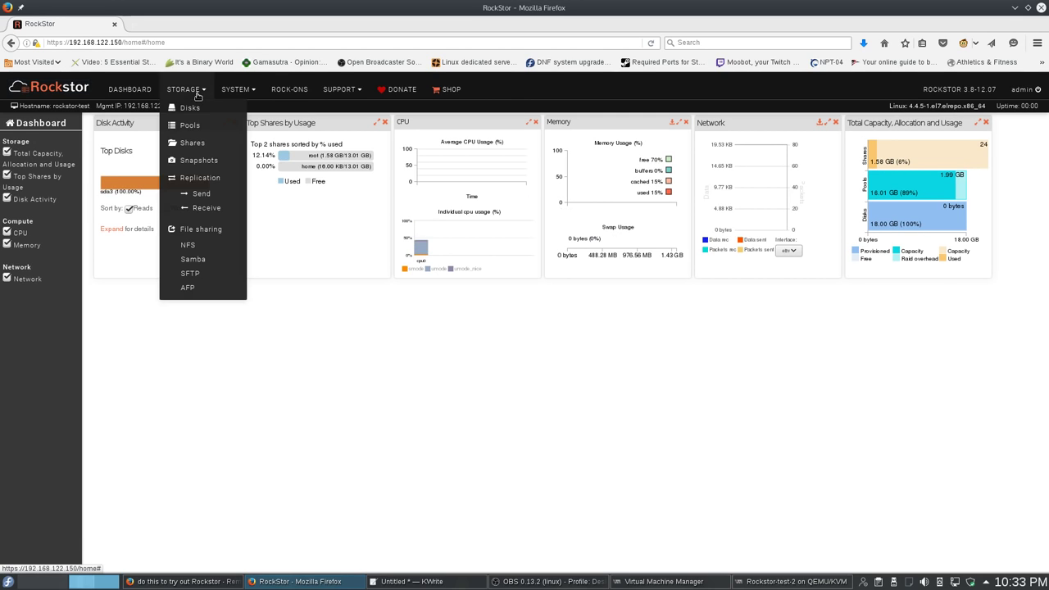
left_click(202, 115)
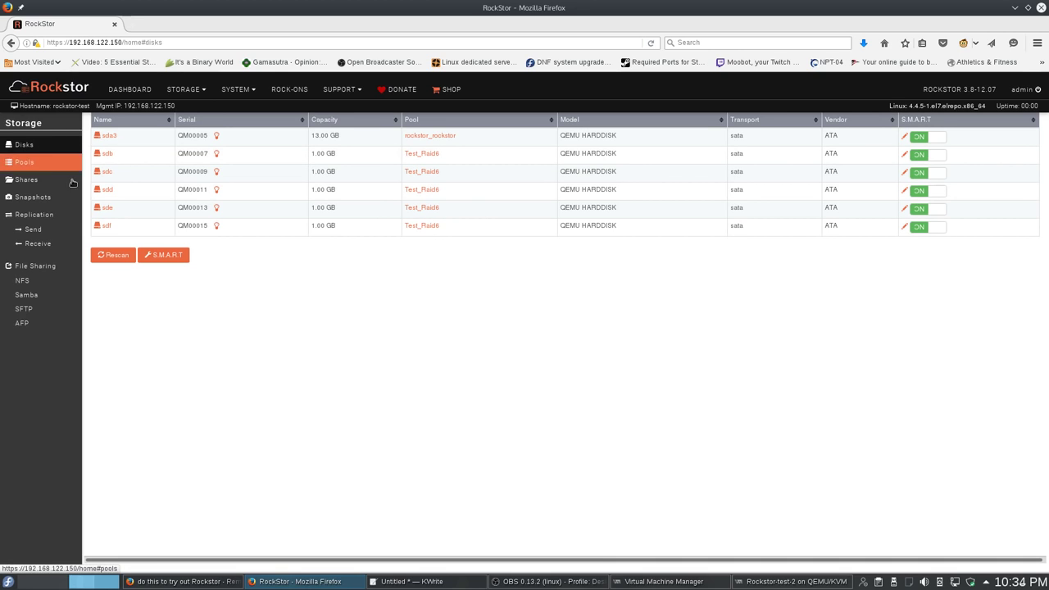
left_click(123, 260)
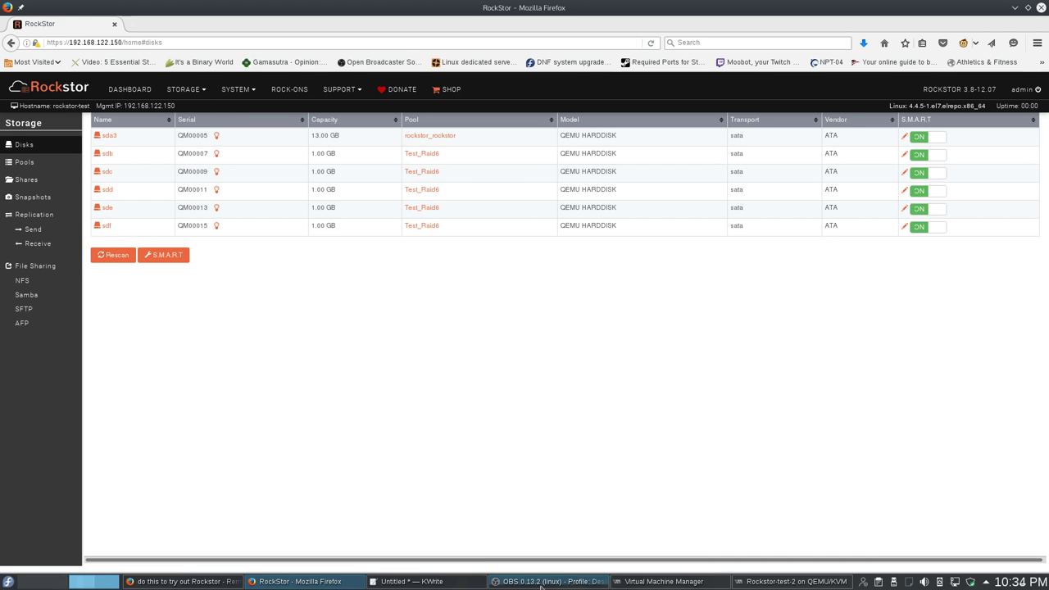
Switch to the Rockstor-test-2 virtual machine and examine the source files and sizes of its attached SATA disks
left_click(743, 584)
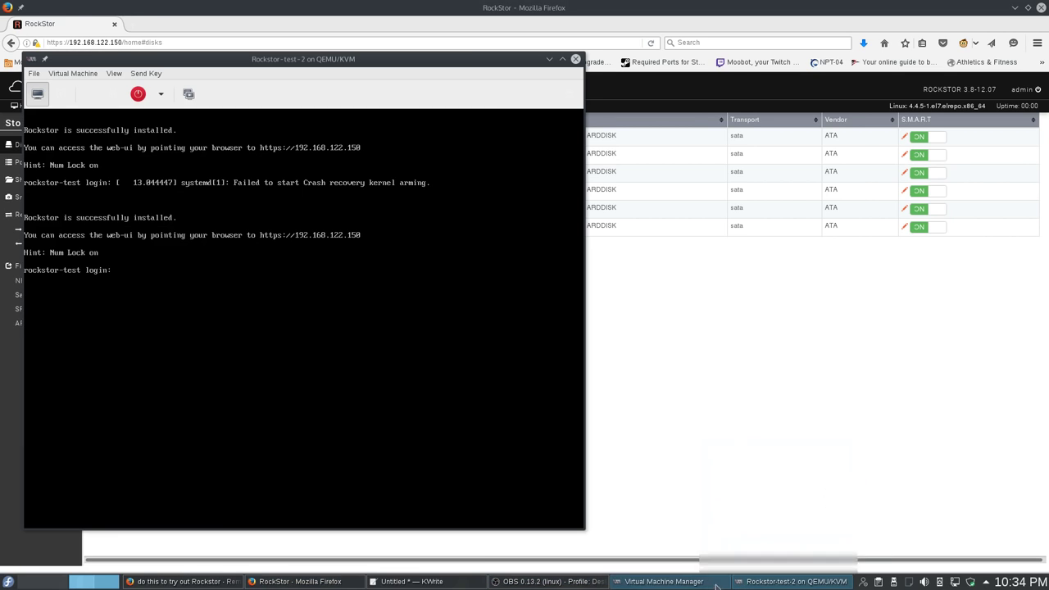
left_click(61, 94)
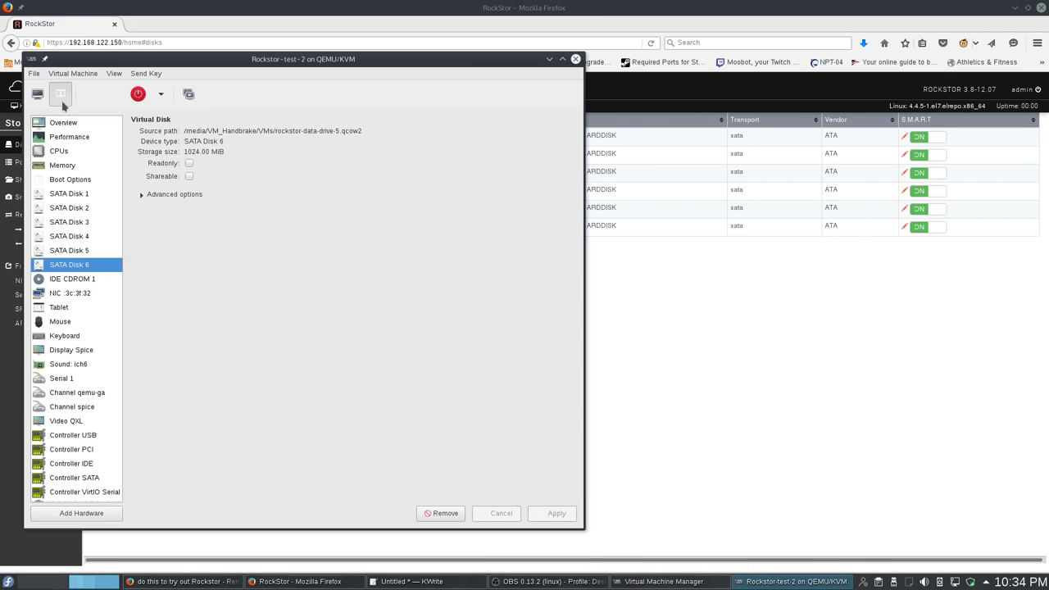
left_click(93, 249)
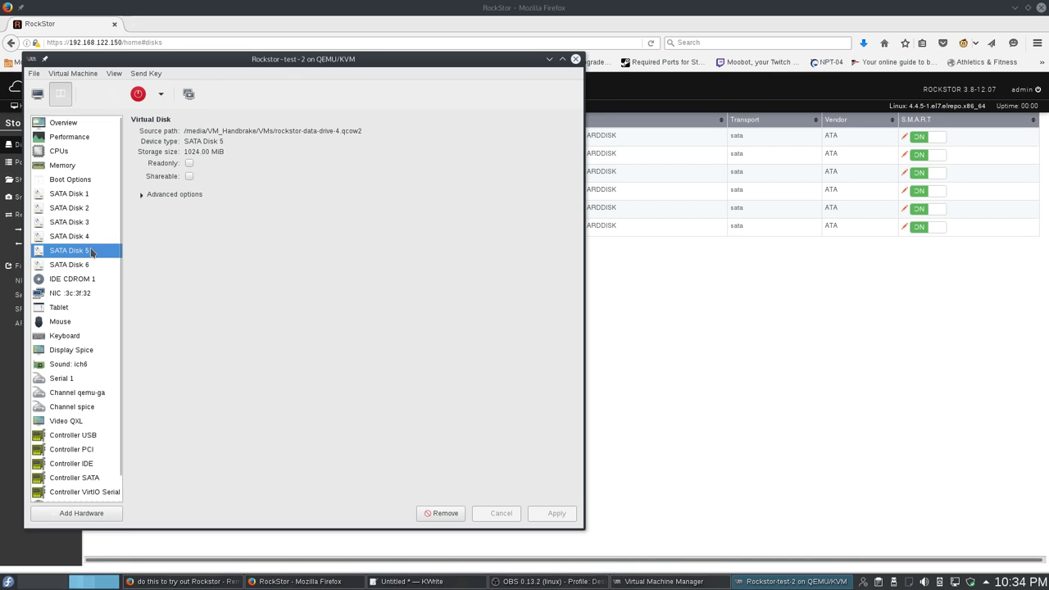
left_click(92, 236)
left_click(94, 221)
left_click(93, 208)
left_click(93, 200)
left_click(86, 262)
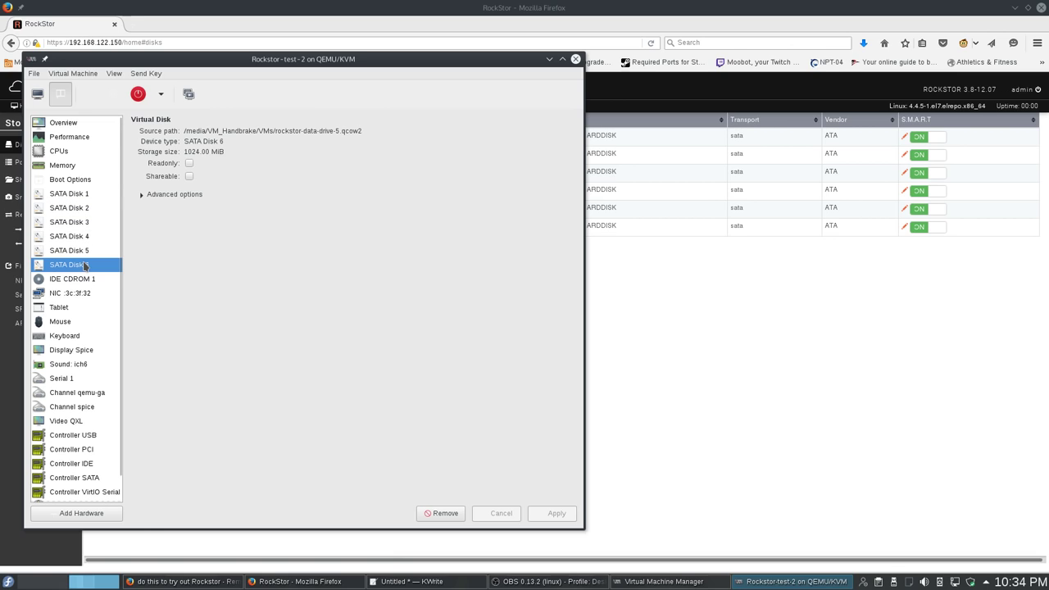
left_click(90, 250)
left_click(88, 226)
left_click(94, 210)
left_click(95, 197)
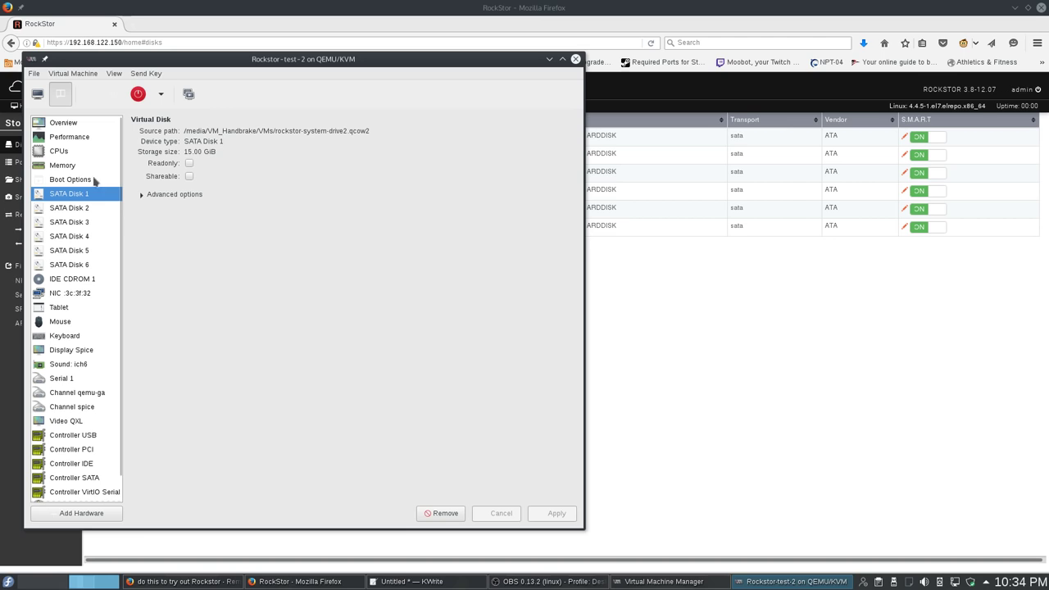
Shut down the Rockstor-test-2 virtual machine and show its console
left_click(162, 96)
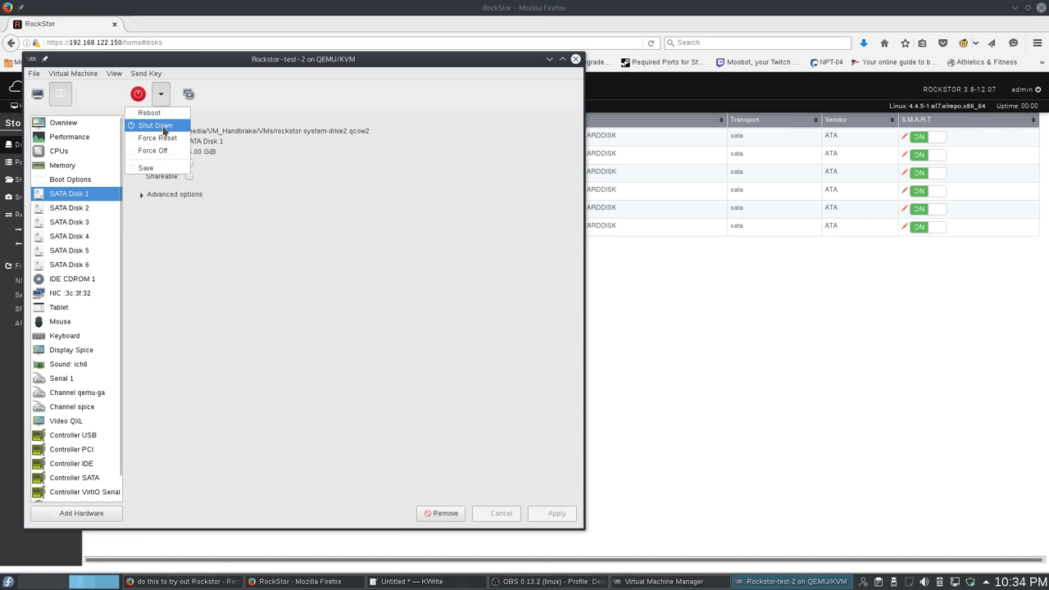
left_click(160, 126)
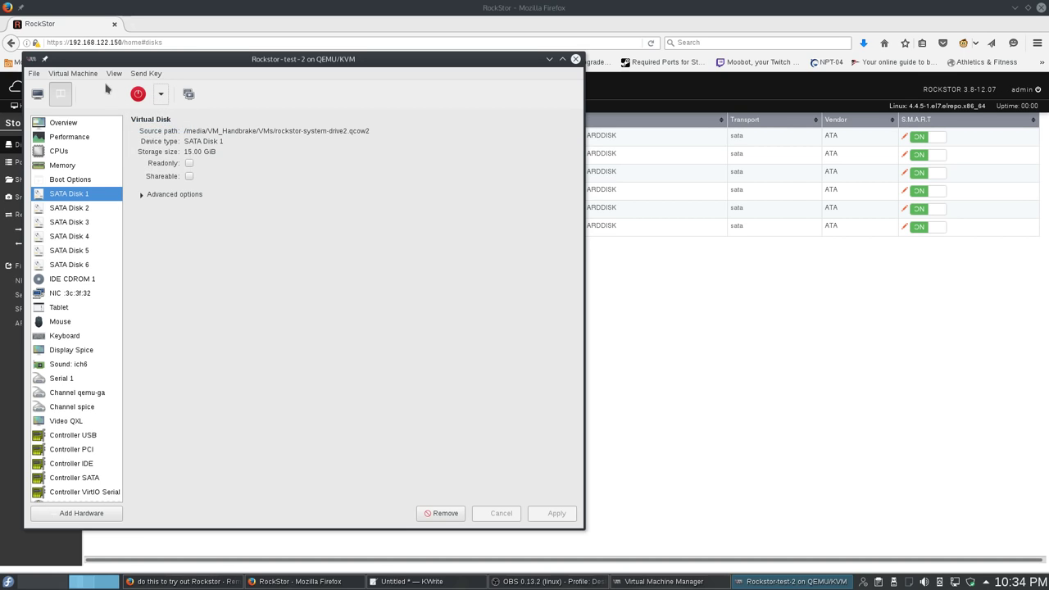
left_click(38, 94)
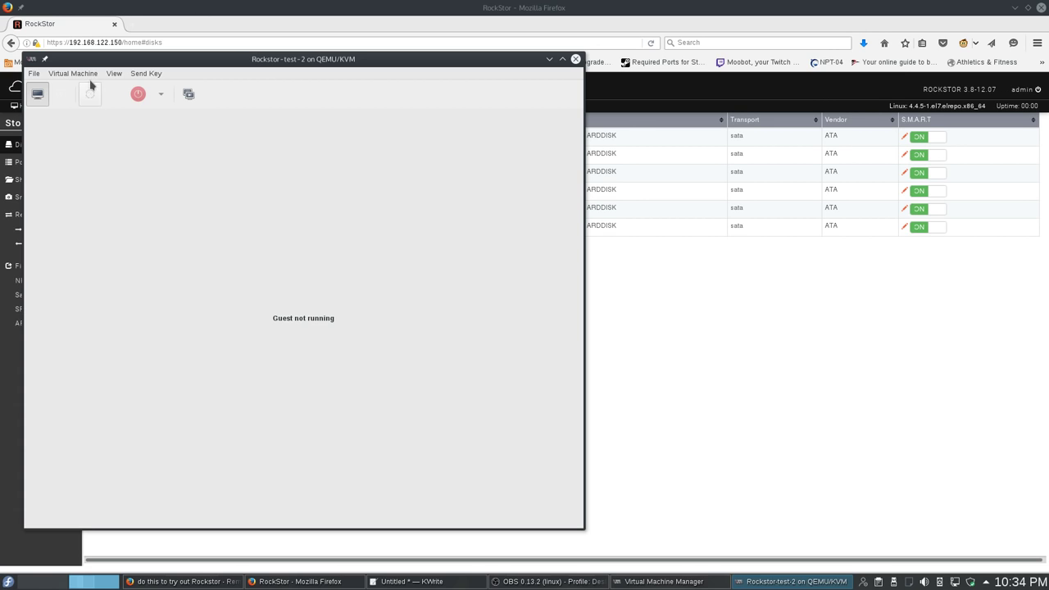
Examine the source file and size of SATA Disk 7 in the virtual machine's hardware details without adding further hardware
left_click(88, 74)
left_click(86, 75)
left_click(66, 95)
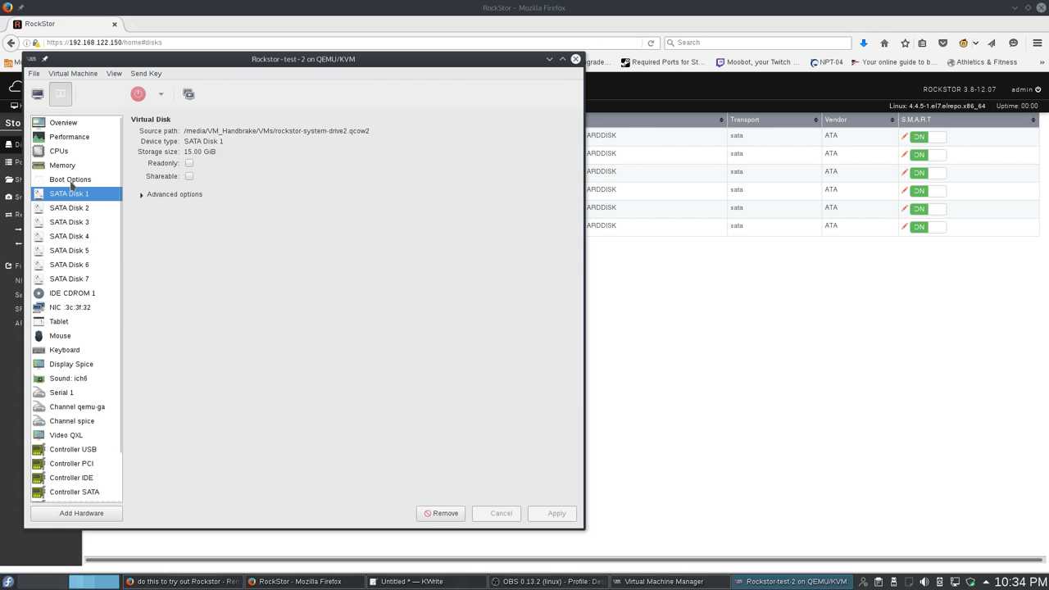
left_click(97, 513)
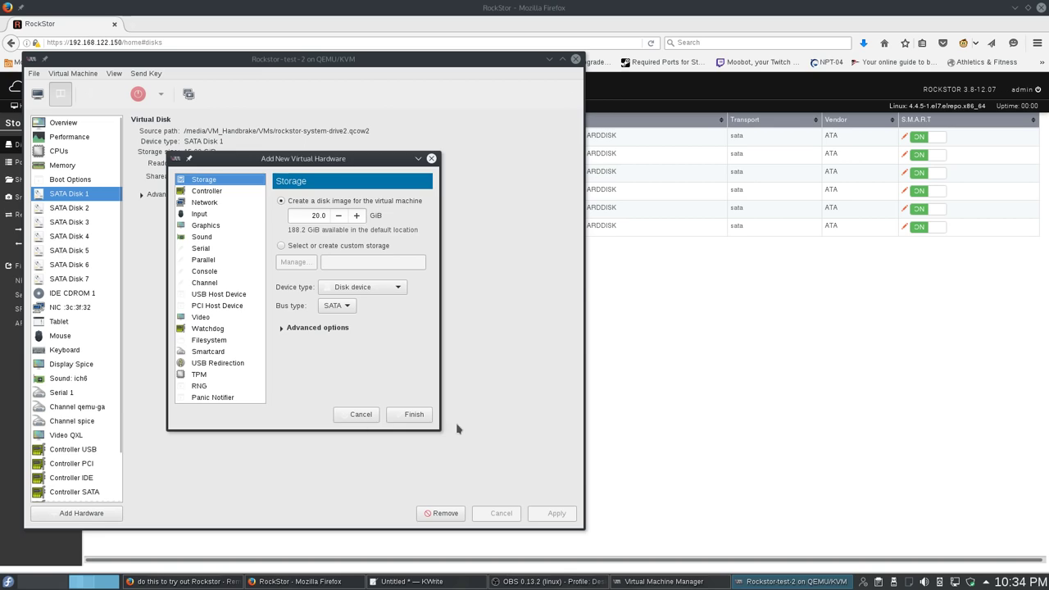
left_click(363, 415)
left_click(63, 268)
left_click(69, 282)
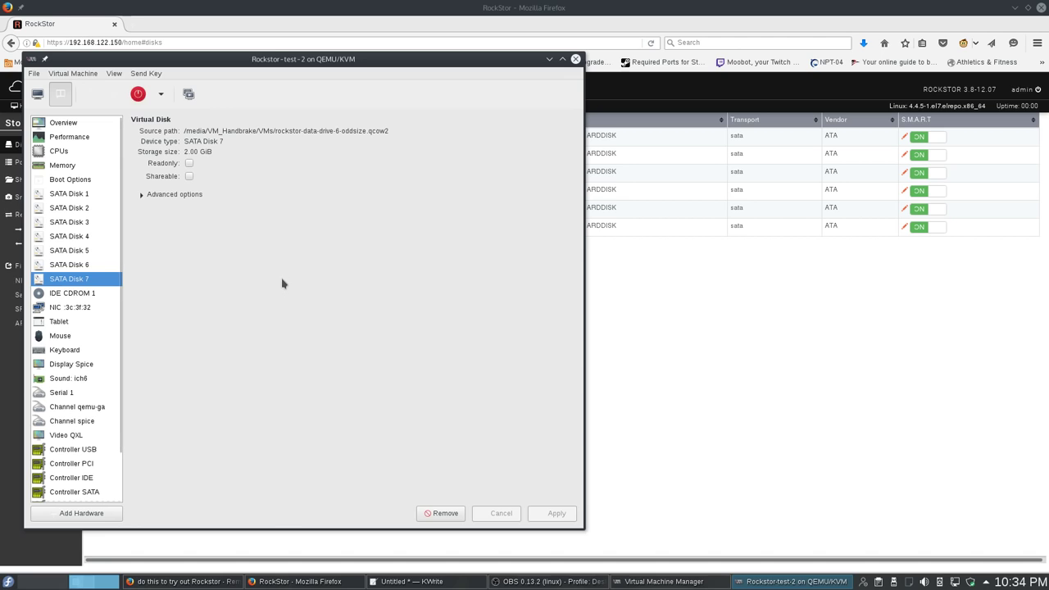
Check the virtual machine's boot progress on its console and the details of SATA Disk 7
left_click(38, 93)
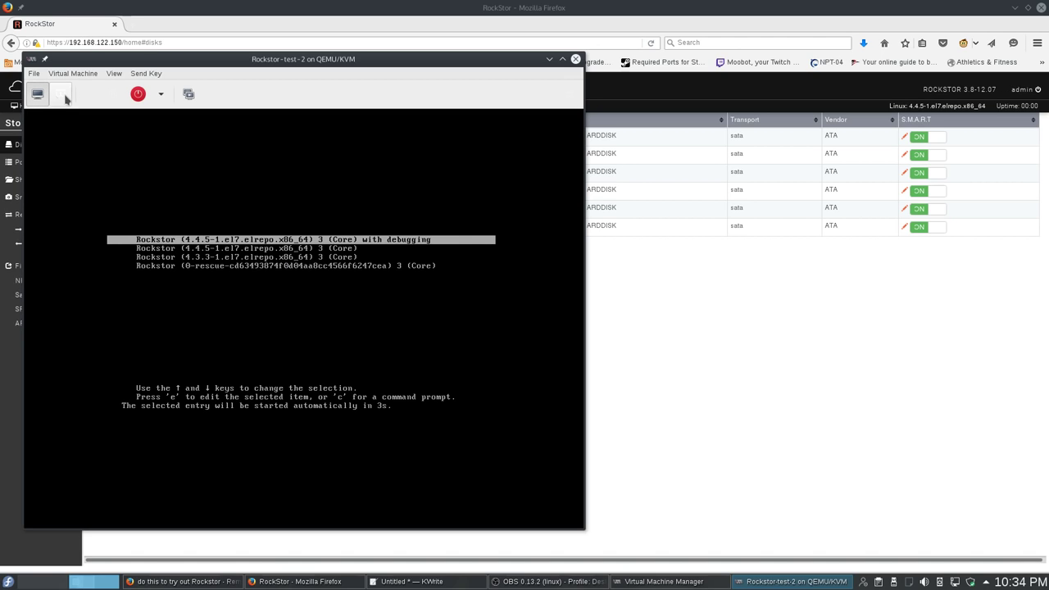
left_click(64, 96)
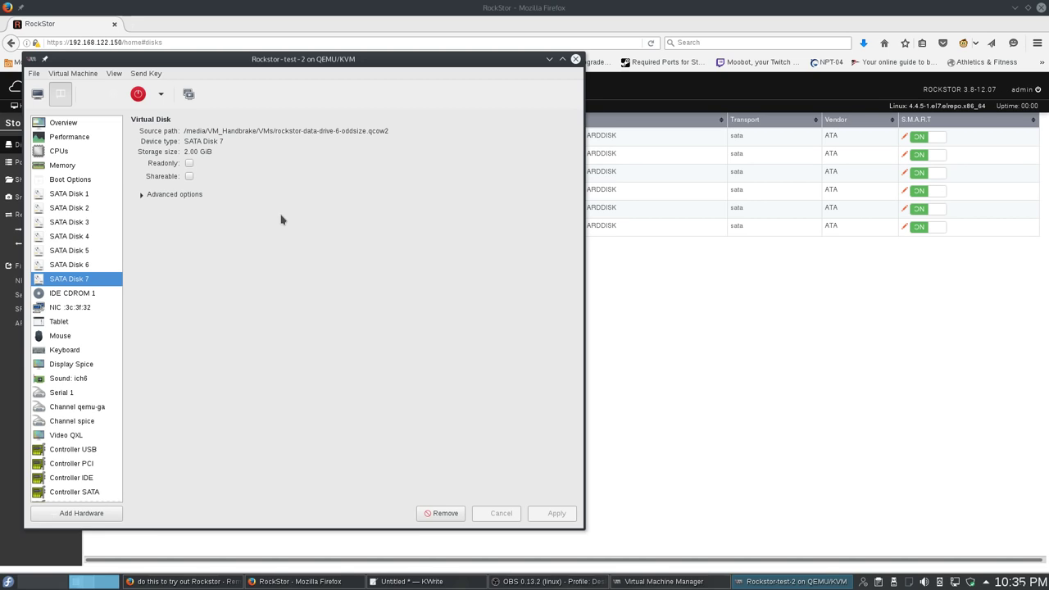
left_click(38, 93)
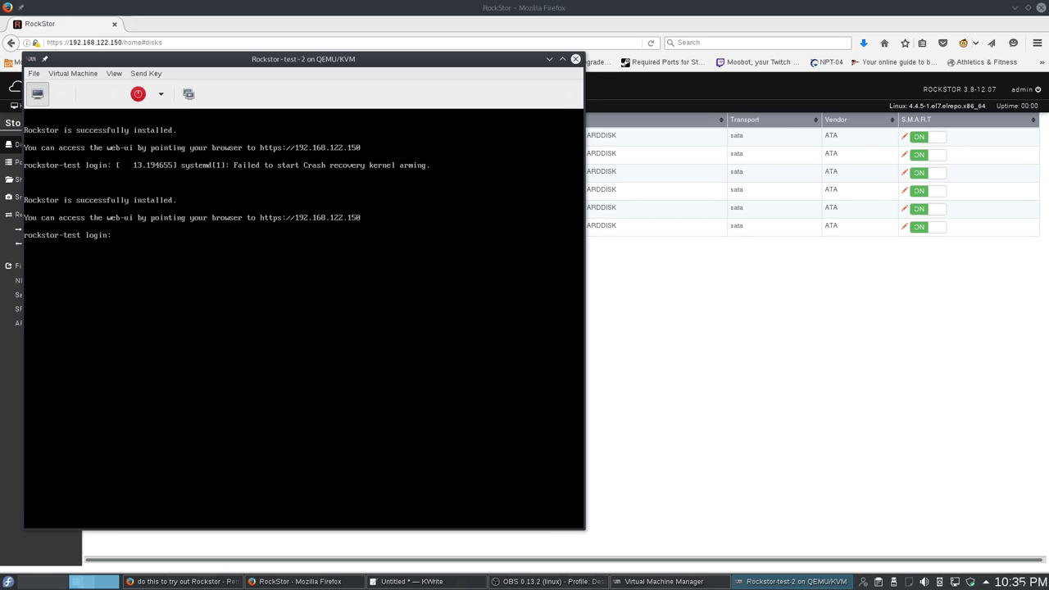
Switch back to Firefox and rescan for the new drive in Rockstor's disk list
left_click(824, 347)
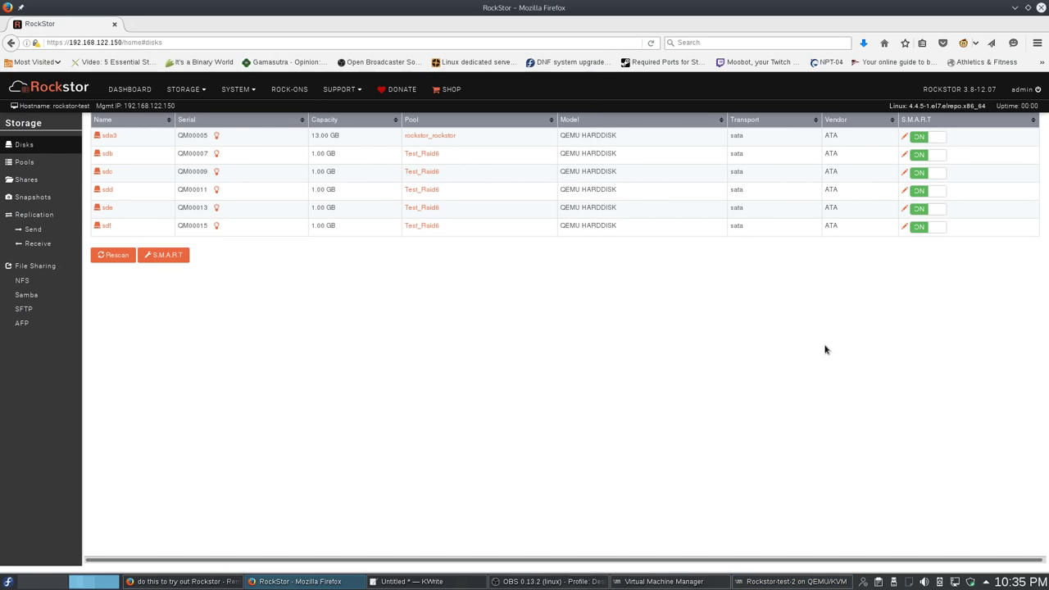
left_click(27, 179)
left_click(28, 148)
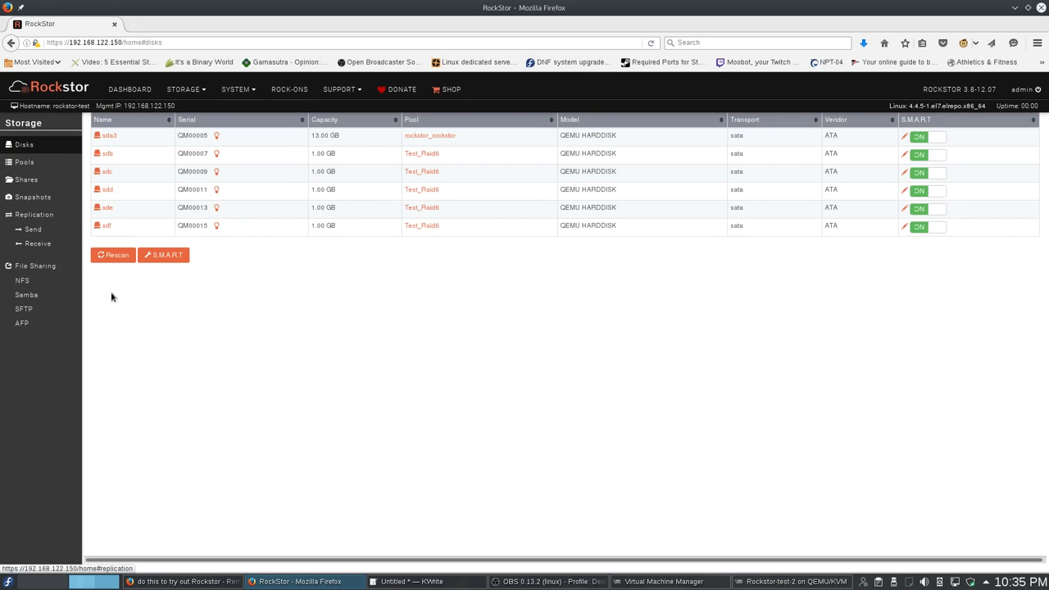
left_click(111, 255)
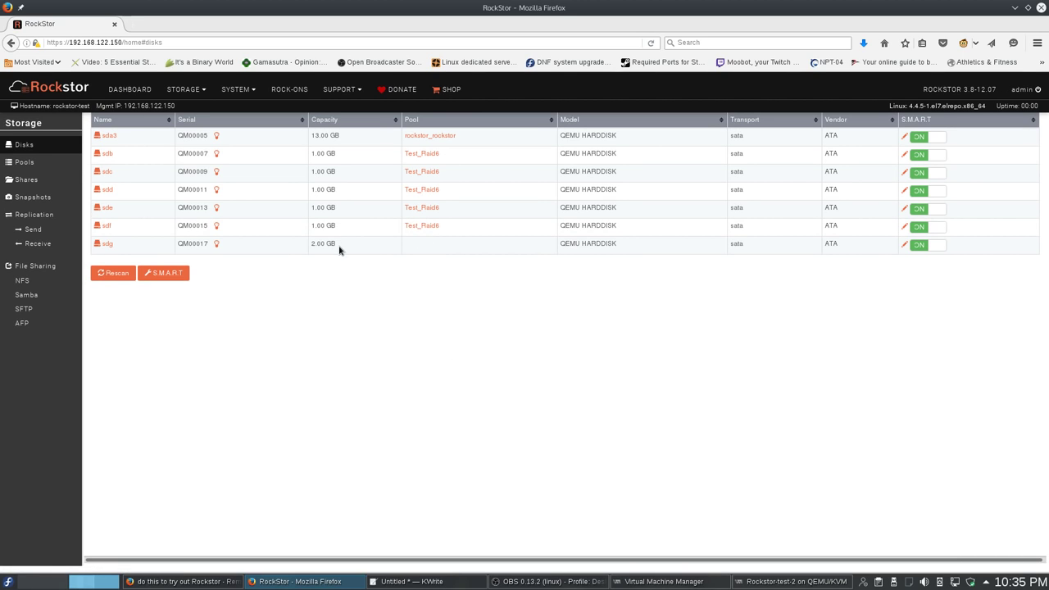
left_click_drag(342, 248, 286, 252)
Open the Test_Raid6 pool's details and examine its free space
key("alt+Left")
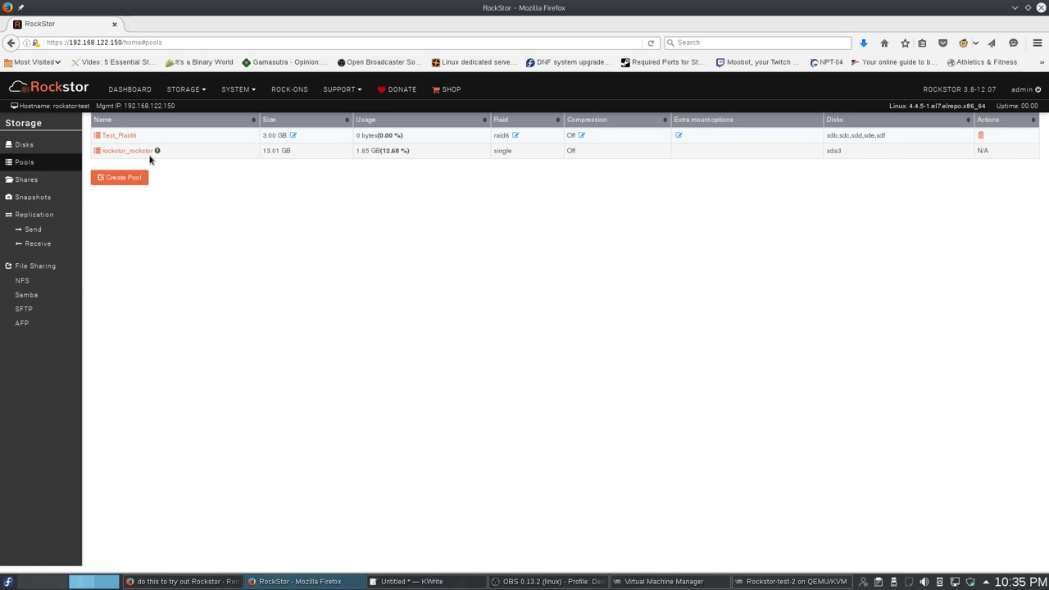
left_click(122, 136)
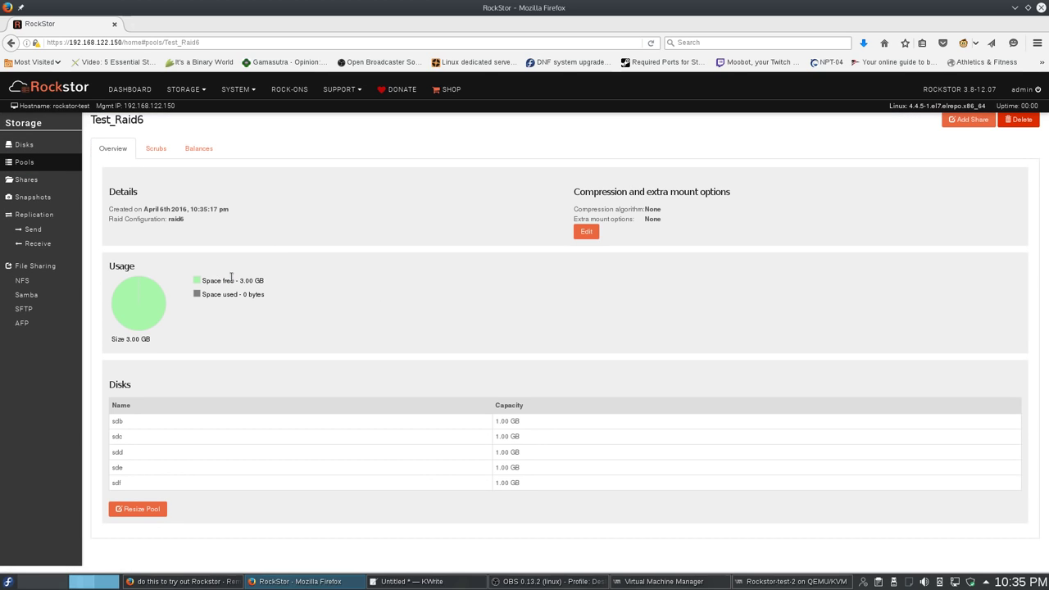
left_click_drag(228, 281, 202, 280)
left_click_drag(268, 289, 262, 284)
left_click(321, 287)
Resize the Test_Raid6 pool by adding disk sdg, without changing the RAID level
left_click(135, 509)
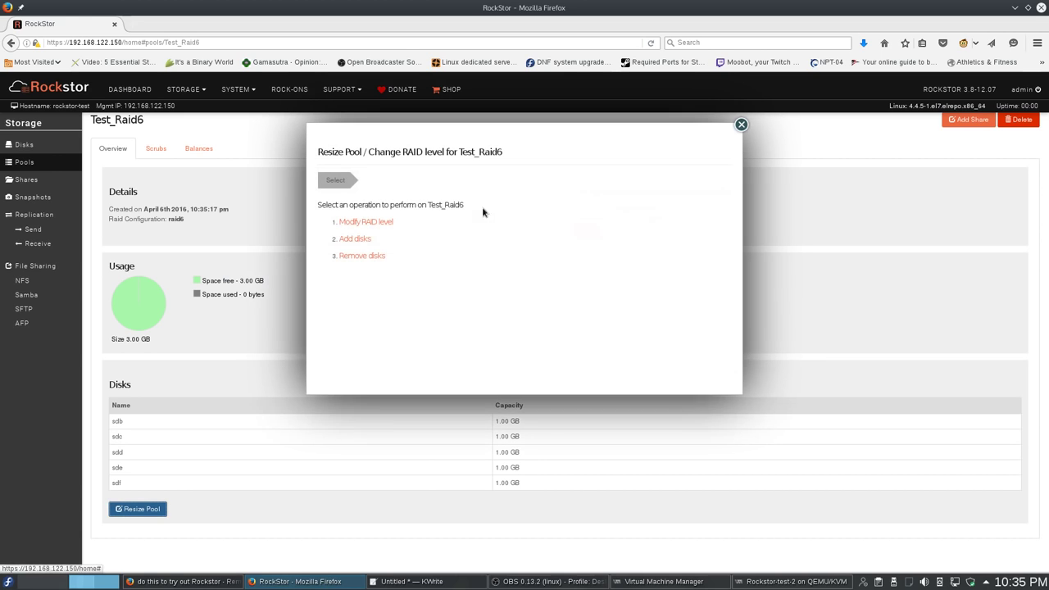
left_click(349, 238)
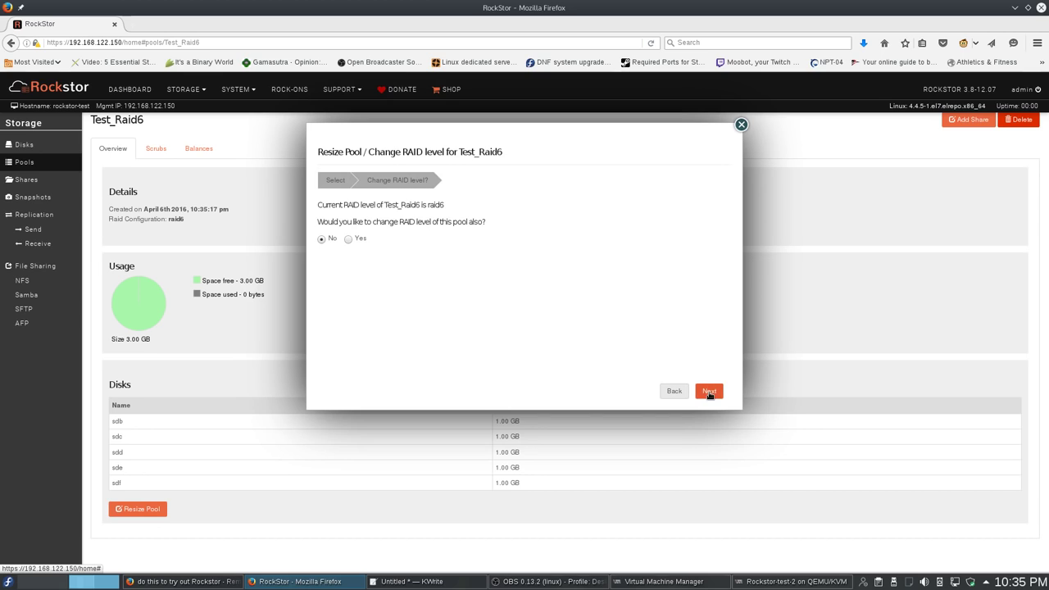
left_click(708, 391)
left_click(682, 241)
left_click(709, 391)
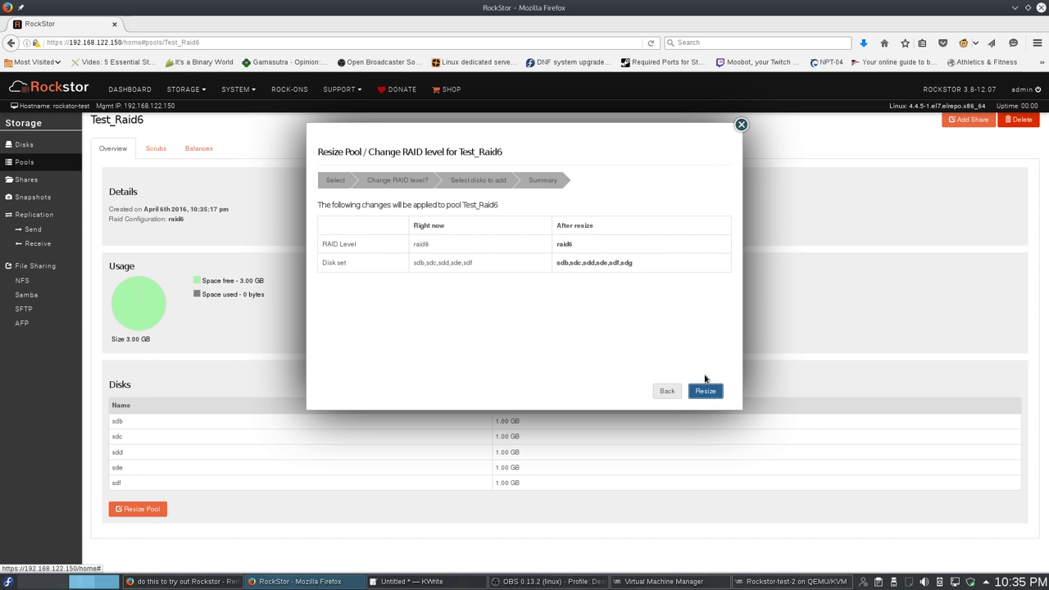
left_click(704, 390)
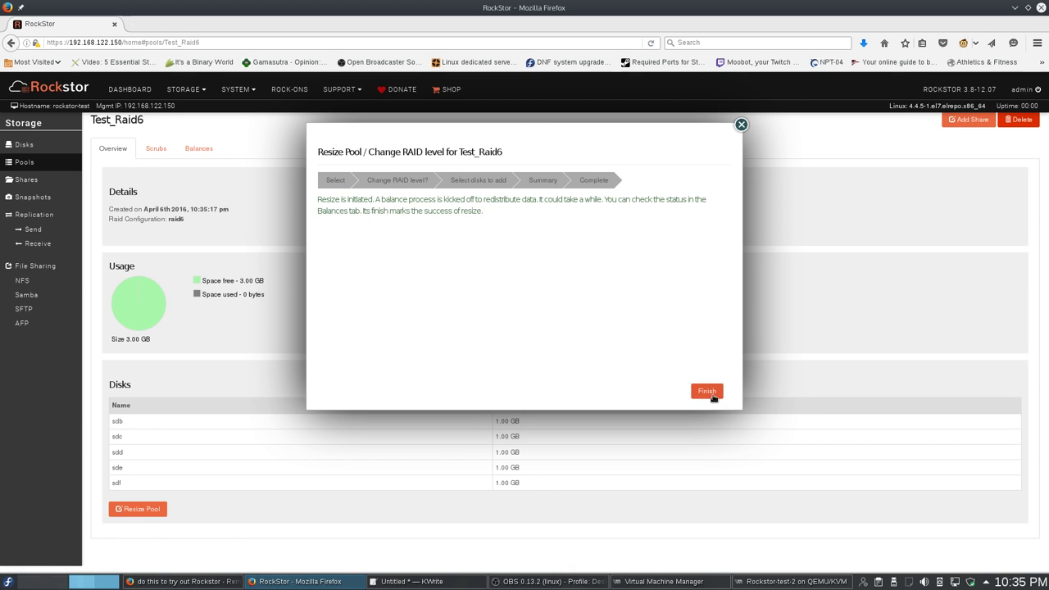
left_click(707, 391)
Check the status of Test_Raid6's balances and the pool's free space in its overview
left_click(197, 151)
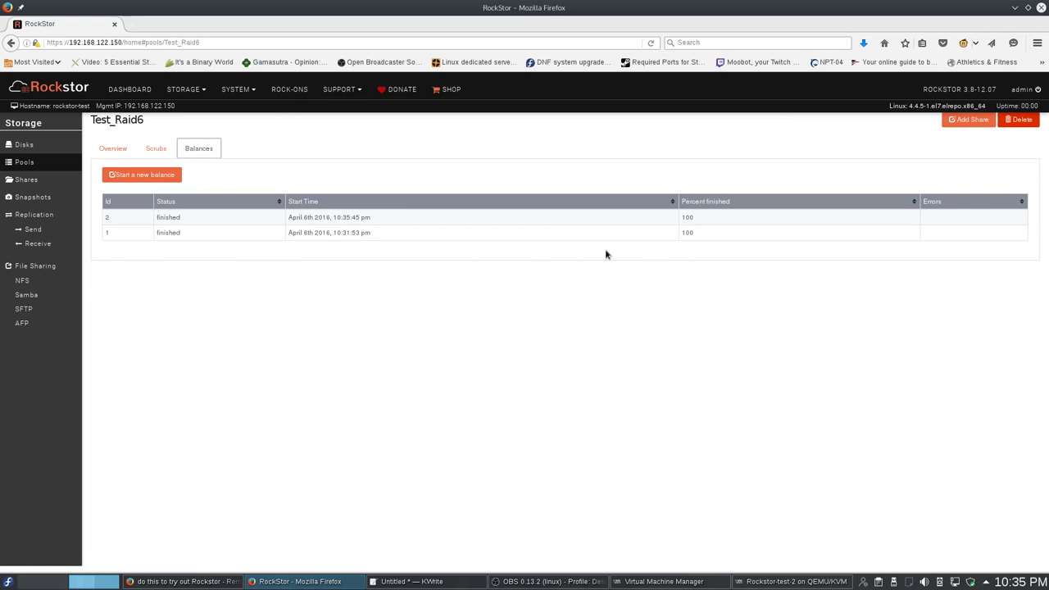
left_click(122, 149)
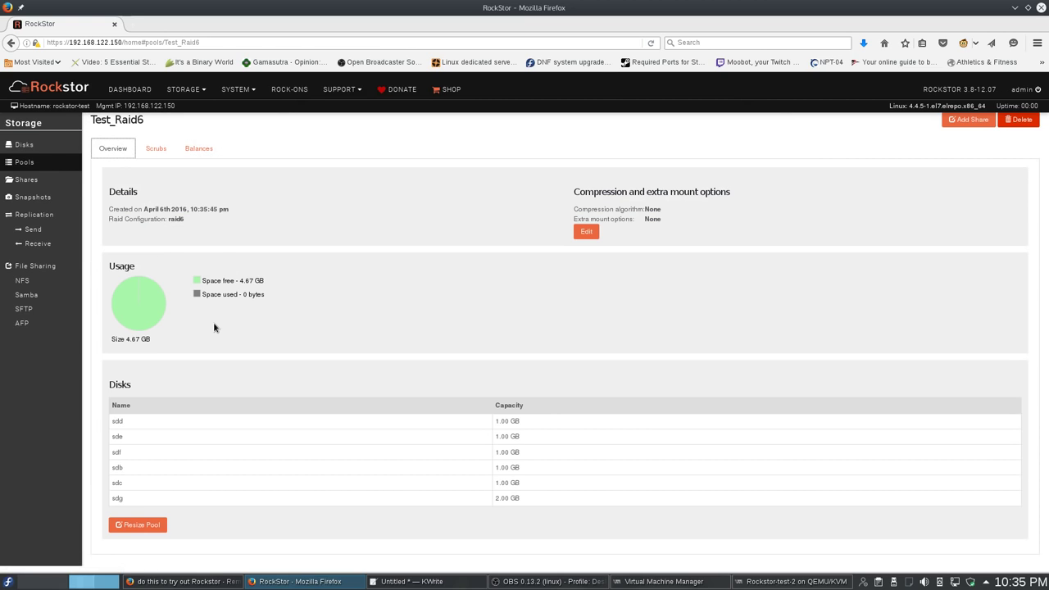
left_click_drag(237, 281, 265, 280)
left_click(281, 279)
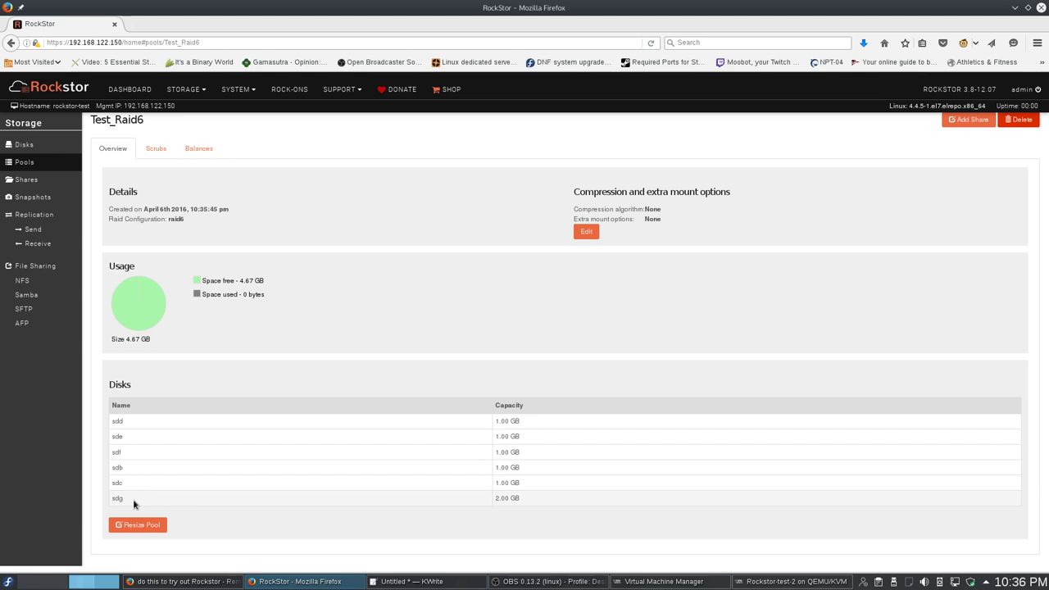
Examine disk sdg and the capacities of the smaller drives in Test_Raid6's disk table
left_click_drag(134, 504, 111, 500)
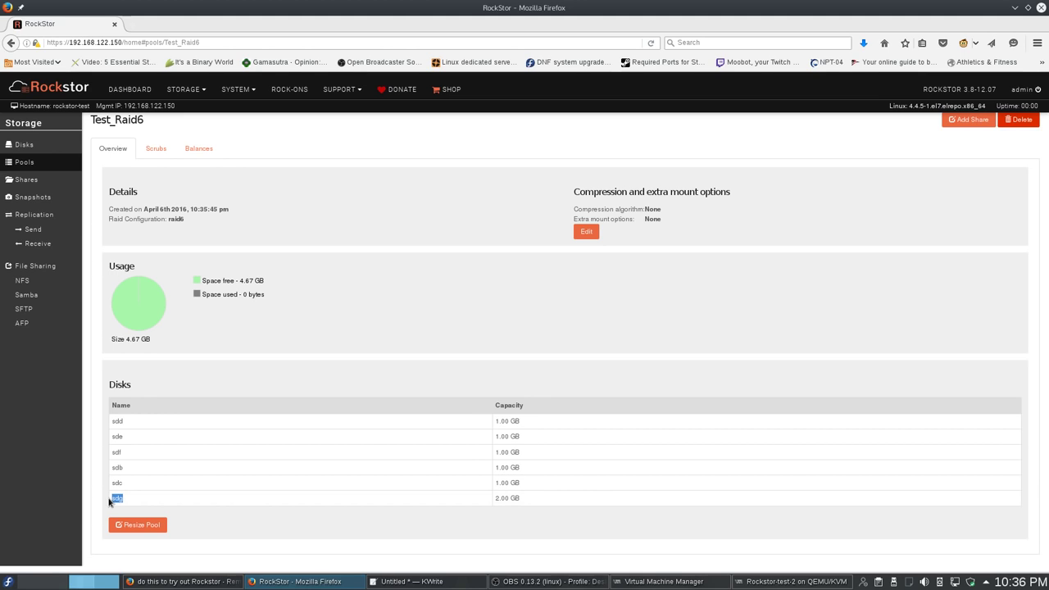
left_click(141, 456)
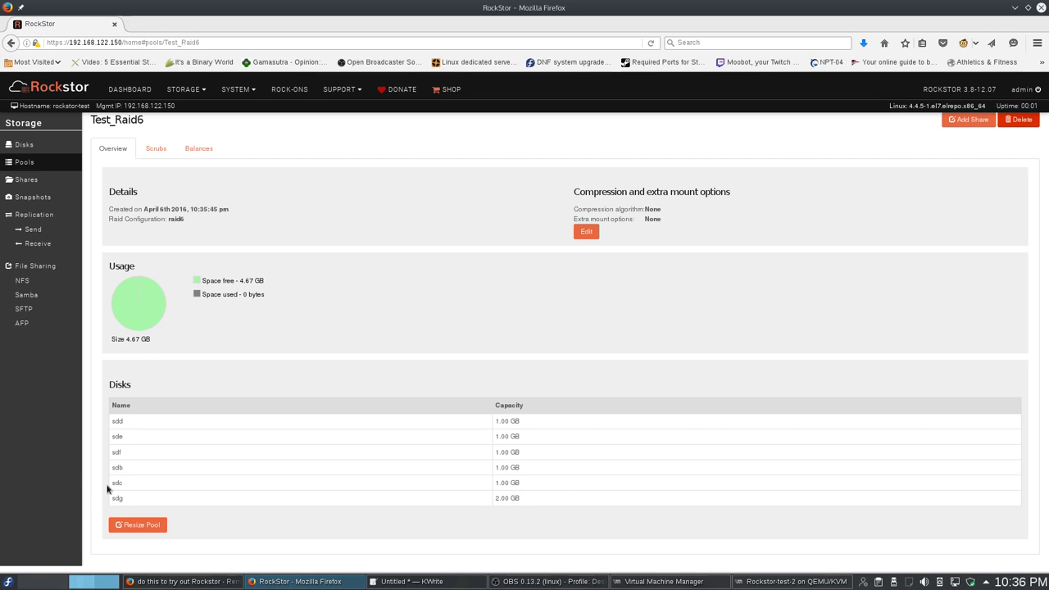
left_click_drag(151, 469, 155, 473)
left_click(156, 474)
left_click_drag(490, 470, 538, 468)
left_click(531, 473)
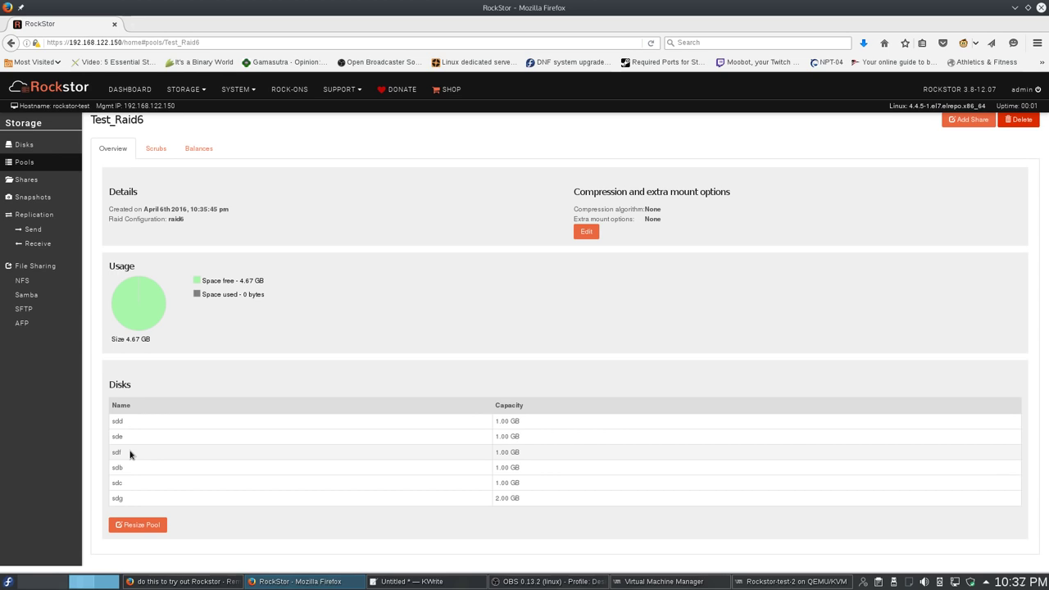
Resize the Test_Raid6 pool by removing disk sdb
left_click(139, 525)
left_click(361, 256)
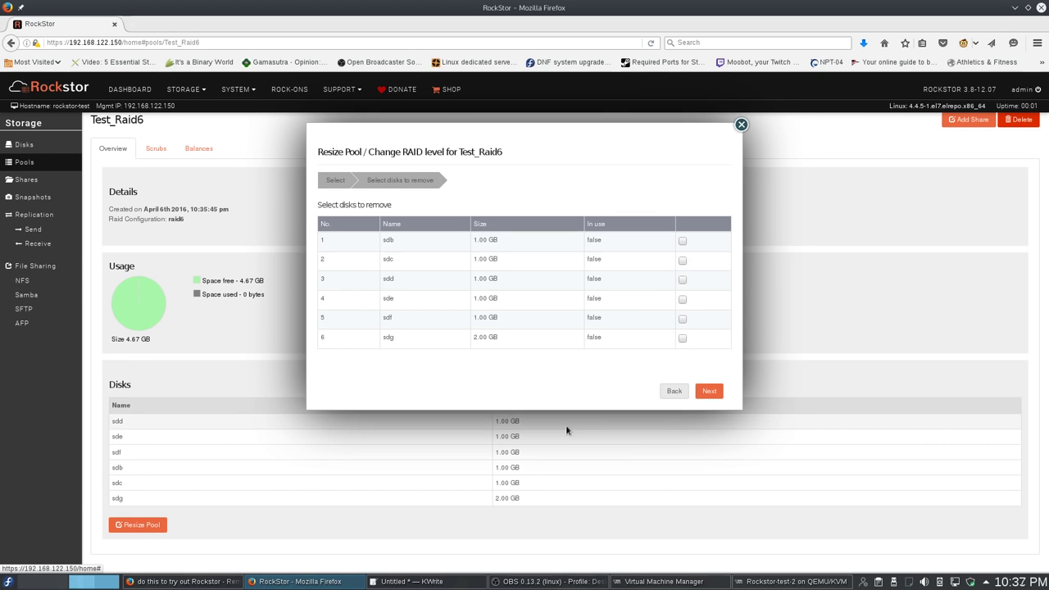
left_click(682, 240)
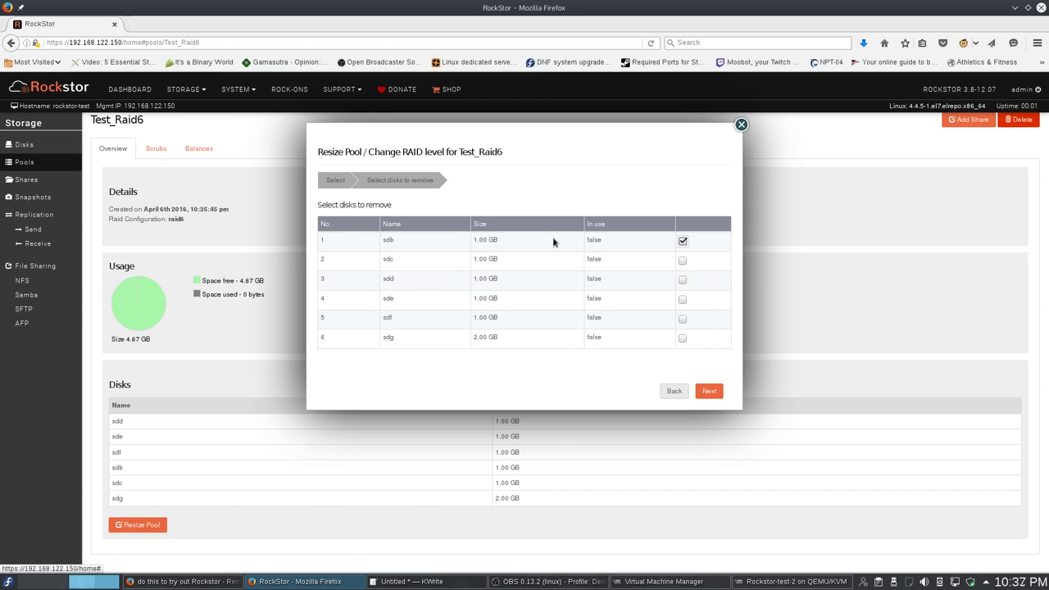
left_click(709, 391)
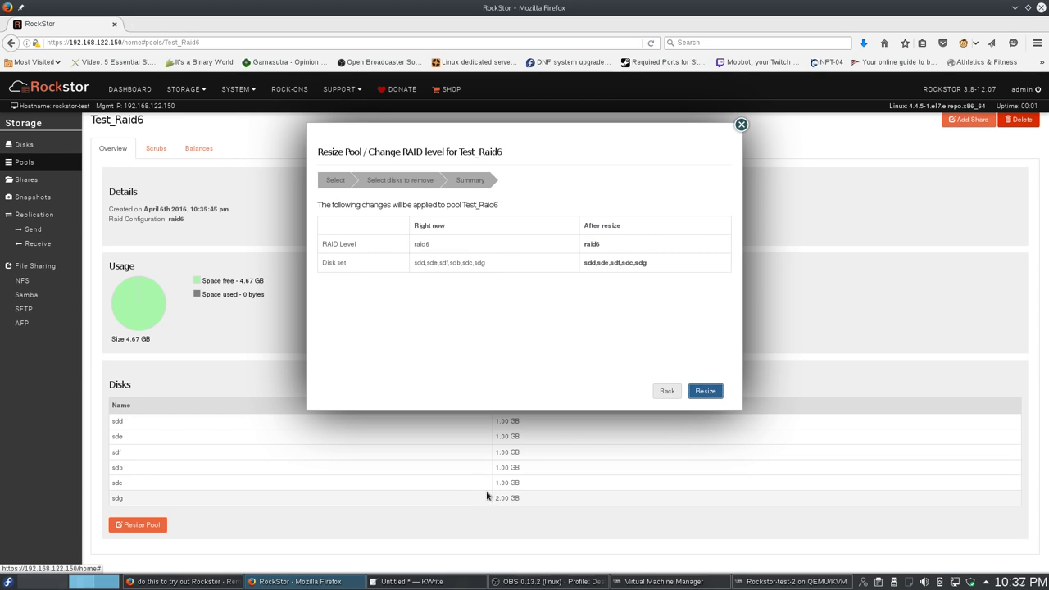
left_click(708, 392)
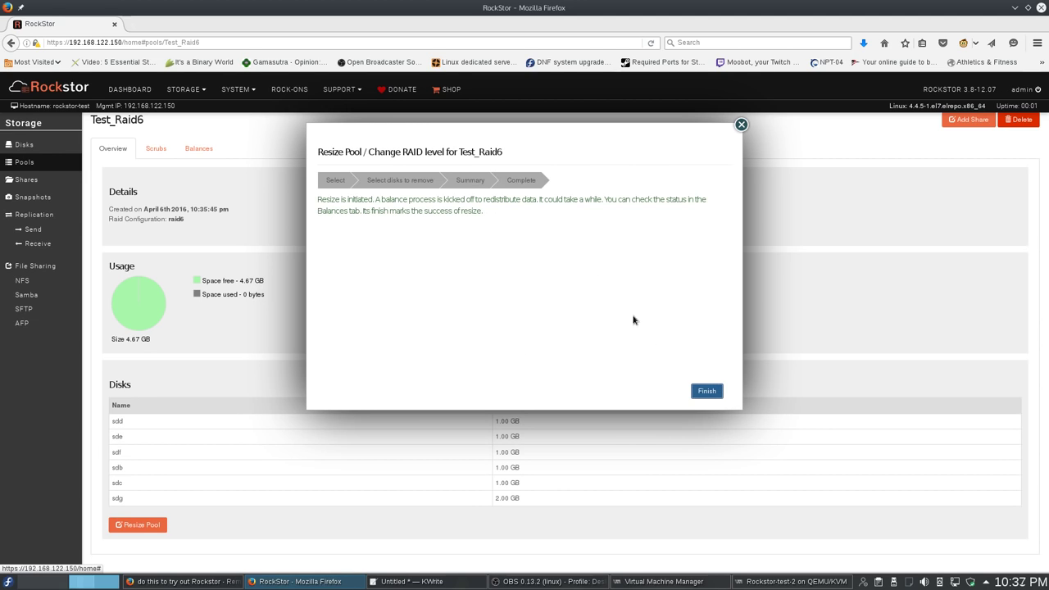
left_click(706, 391)
Monitor the balance triggered by the disk removal and check the Test_Raid6 overview
left_click(205, 152)
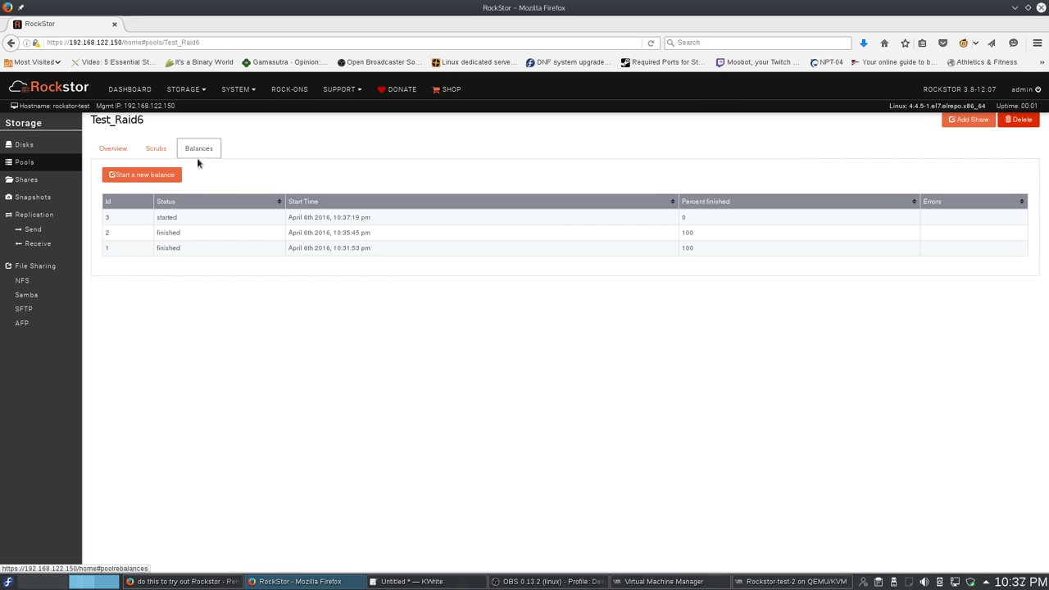
left_click(156, 150)
left_click(197, 148)
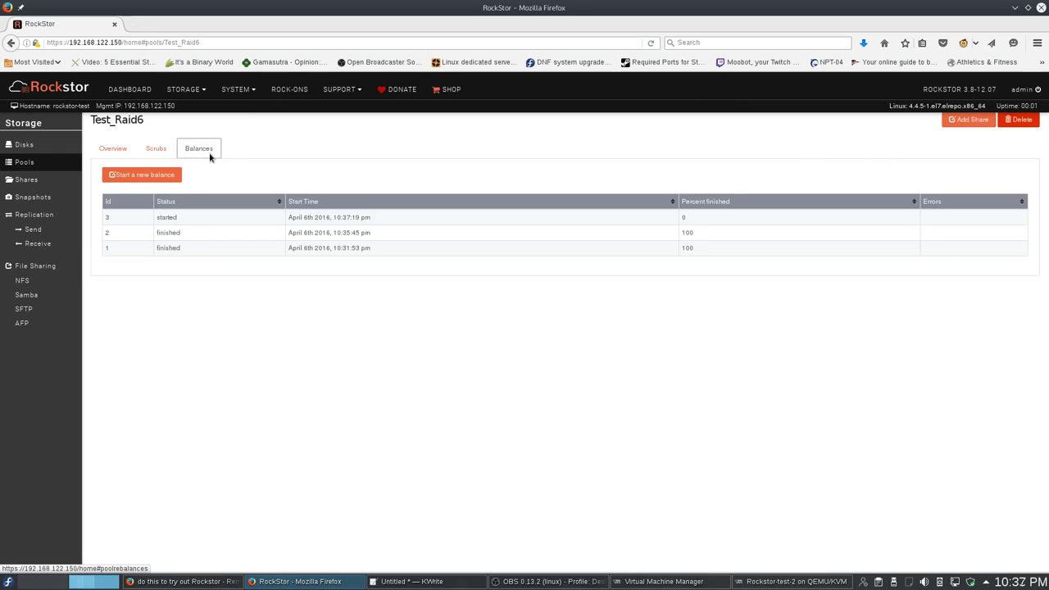
left_click(115, 149)
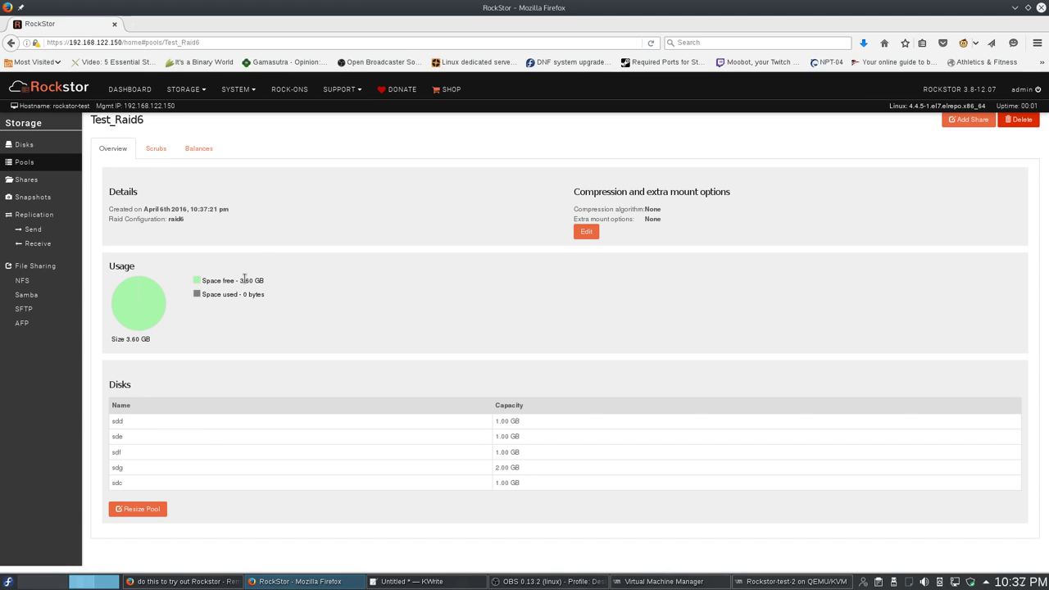
left_click(198, 148)
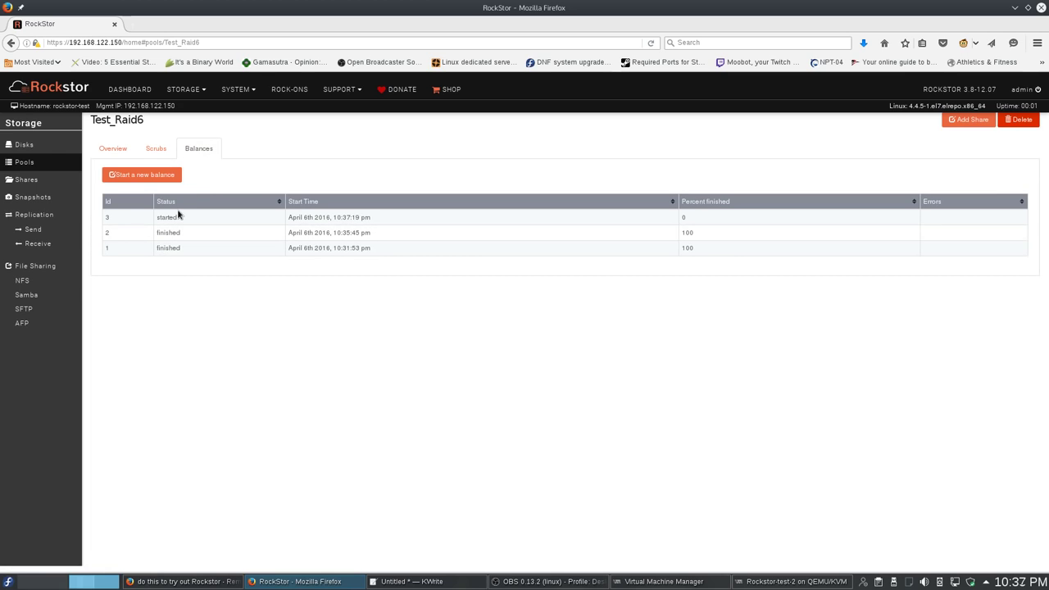
left_click(157, 150)
left_click(219, 153)
left_click(116, 150)
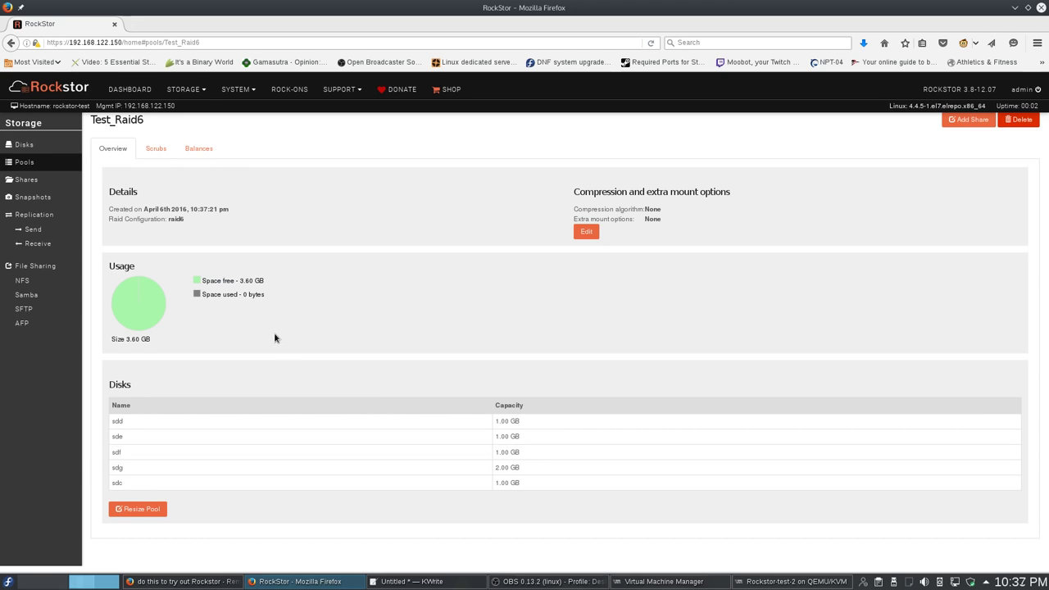
Examine Test_Raid6's free space and compare the capacities of disks sdg and sdc
left_click_drag(236, 280, 201, 280)
left_click_drag(265, 281, 238, 281)
left_click(512, 463)
left_click_drag(512, 464, 486, 468)
left_click(502, 483)
left_click_drag(496, 466, 556, 471)
left_click(556, 471)
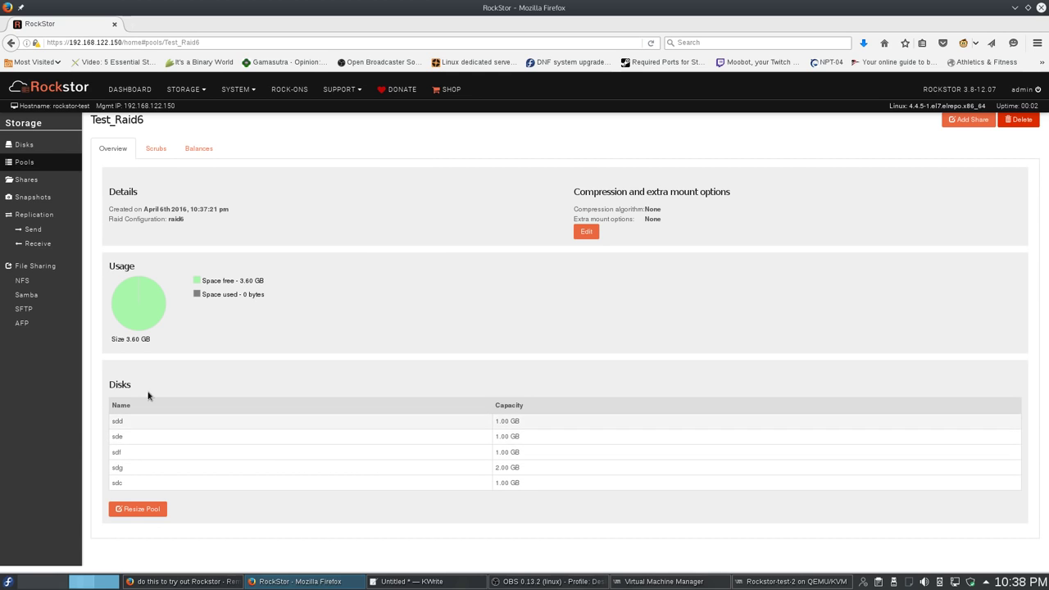
left_click_drag(110, 483, 246, 482)
left_click_drag(491, 496, 623, 482)
left_click(623, 482)
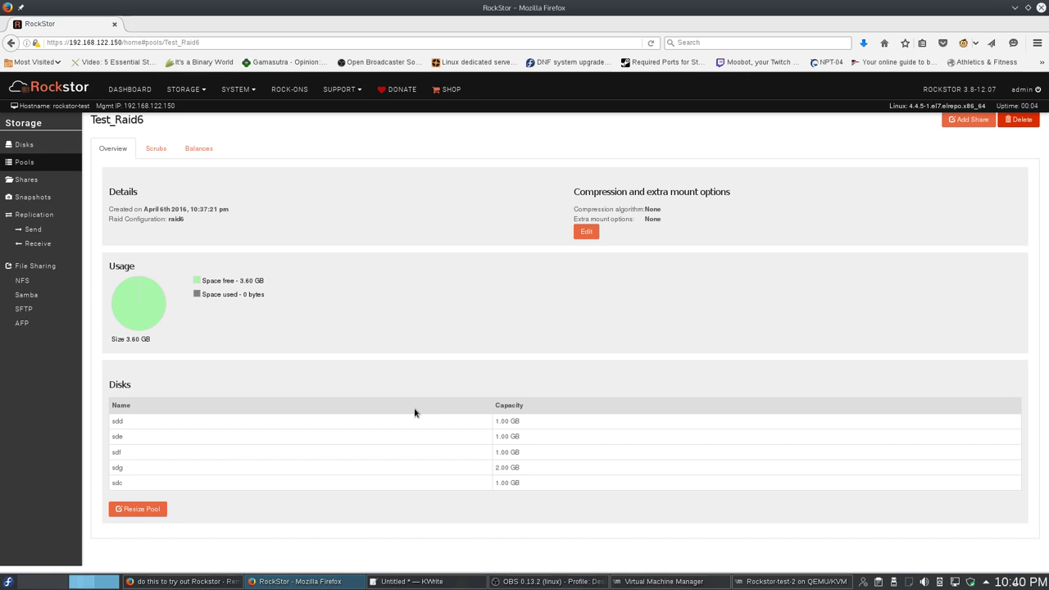
Create a 1.0 GB share named Photos on the Test_Raid6 pool, inheriting the pool-wide compression
left_click(26, 179)
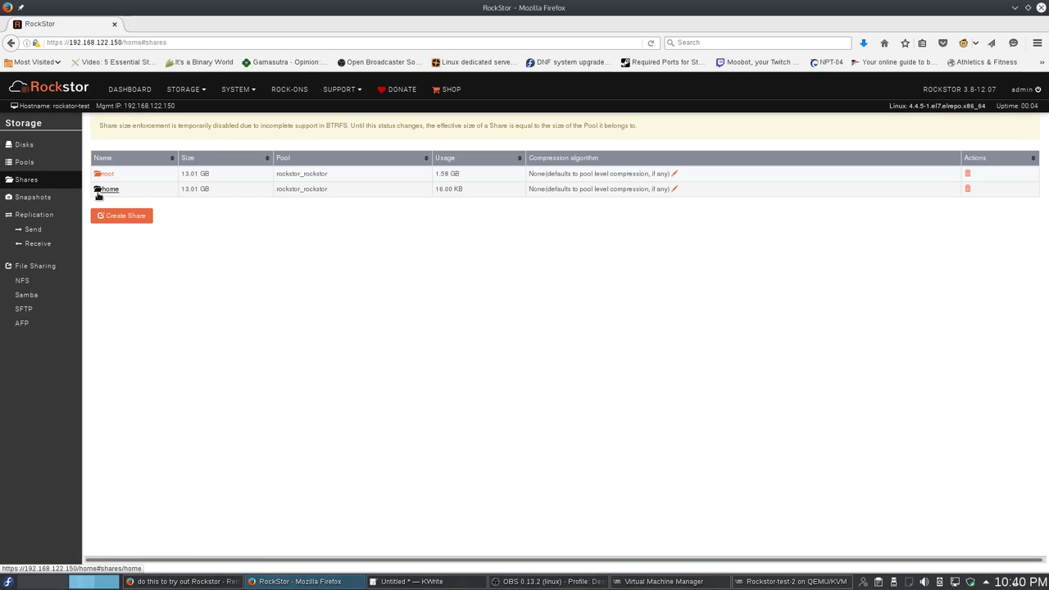
left_click(144, 220)
left_click(392, 150)
type("Photos")
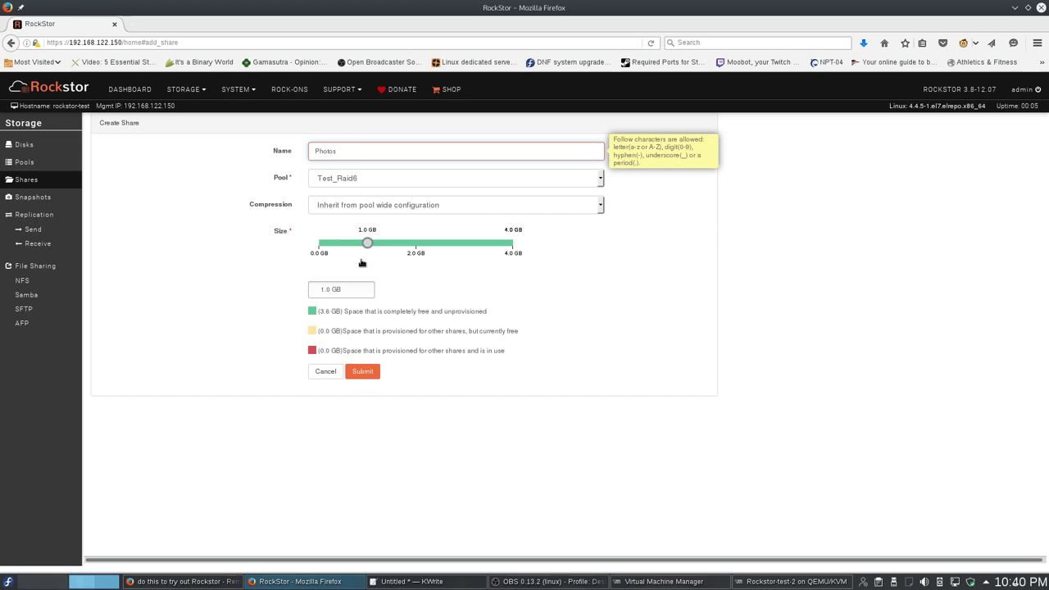
left_click(382, 210)
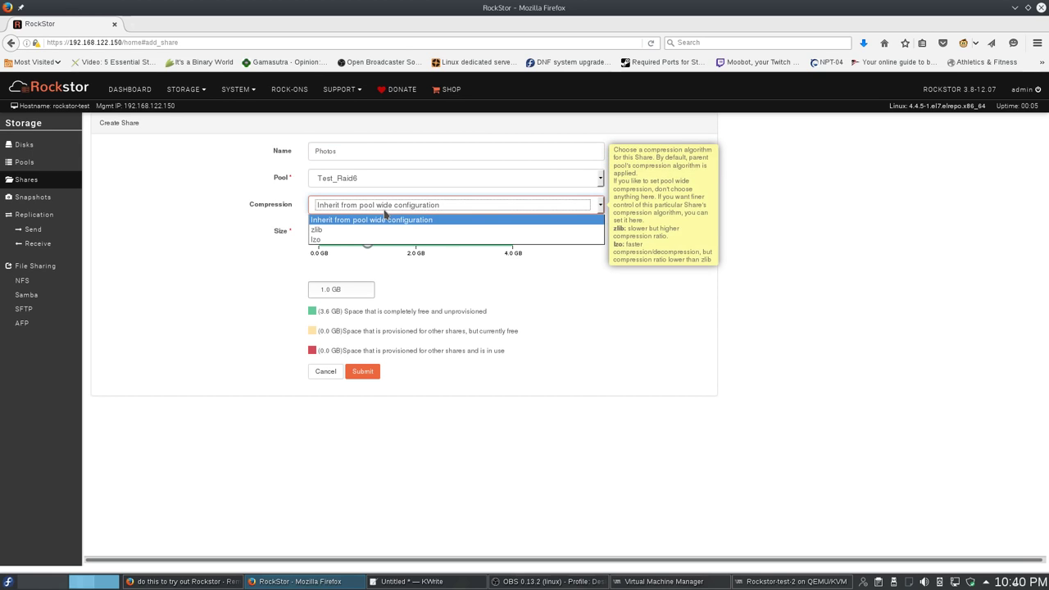
left_click(385, 212)
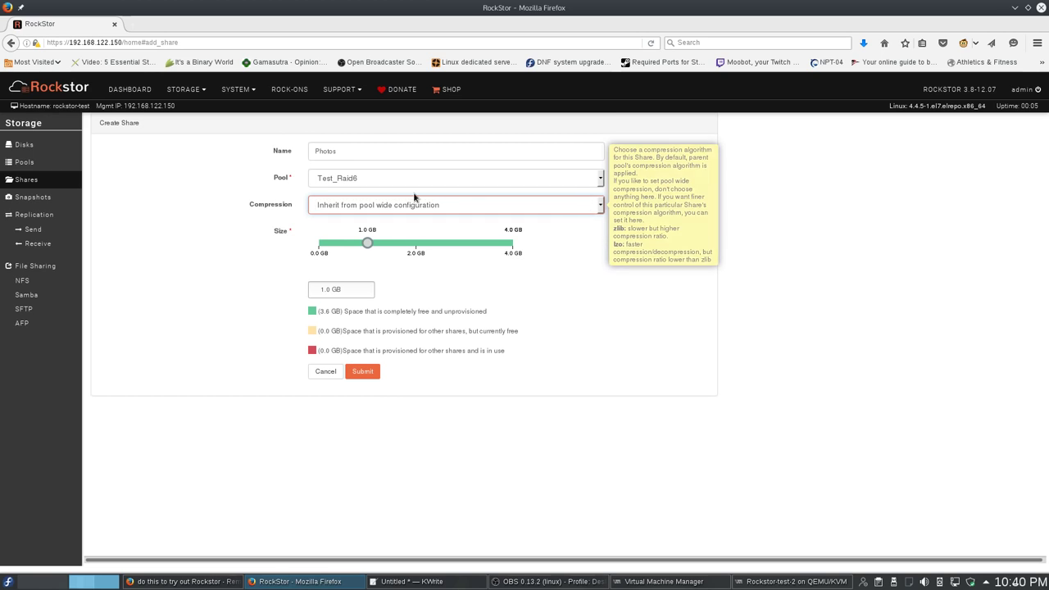
left_click(414, 203)
left_click(409, 210)
left_click(370, 373)
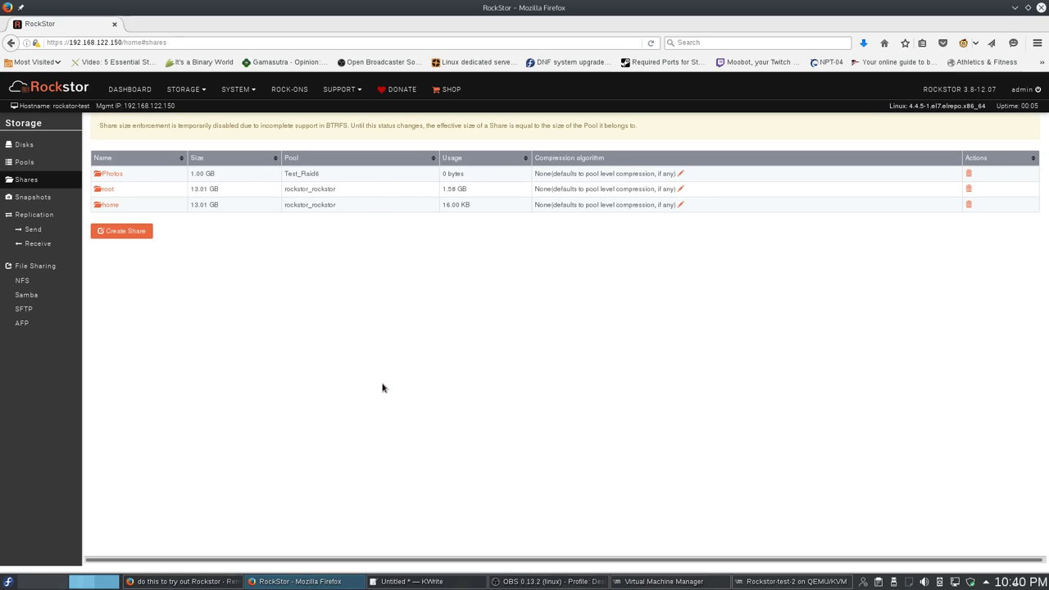
Create a 1.6 GB share named Media on the Test_Raid6 pool, inheriting the pool-wide compression
left_click(135, 228)
left_click(357, 155)
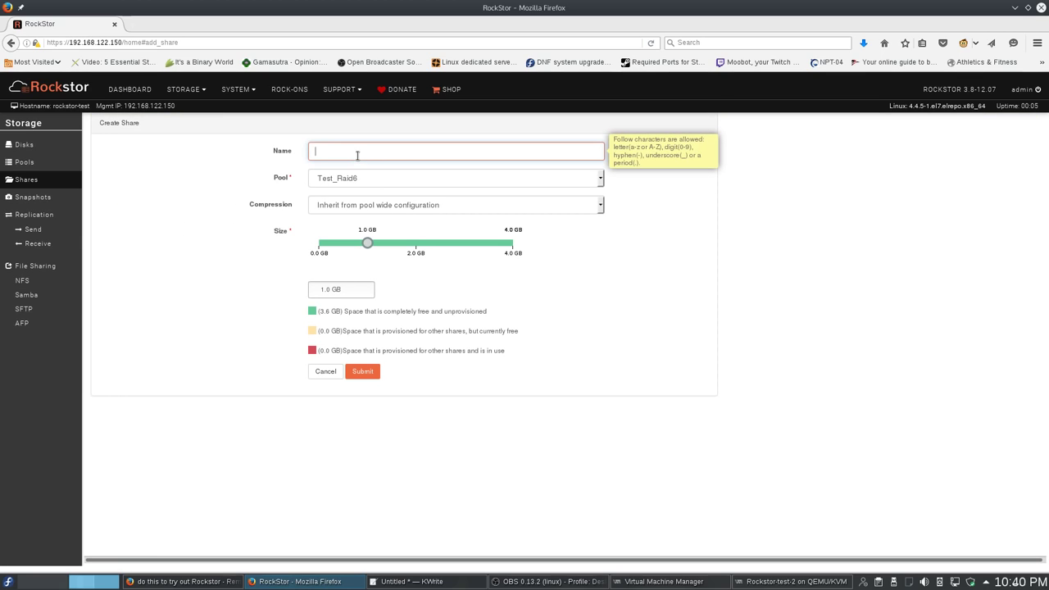
type("Media")
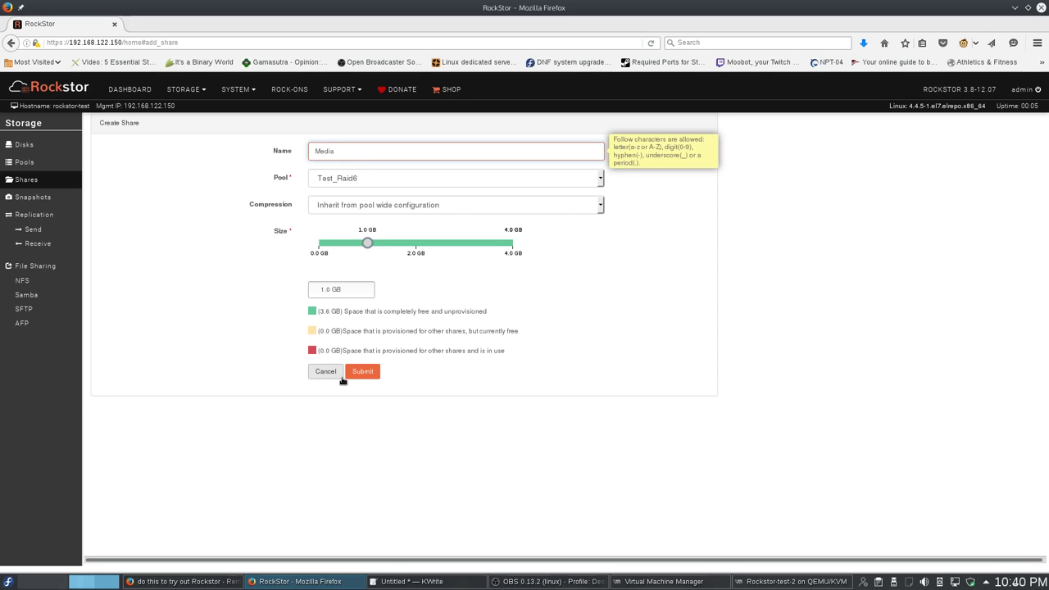
left_click_drag(368, 244, 395, 255)
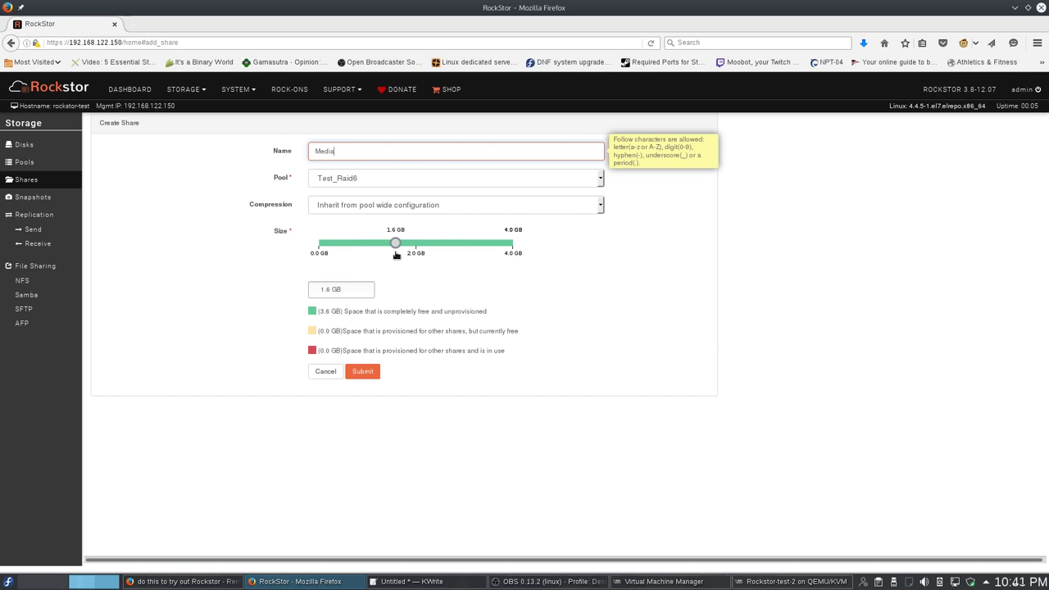
left_click(363, 373)
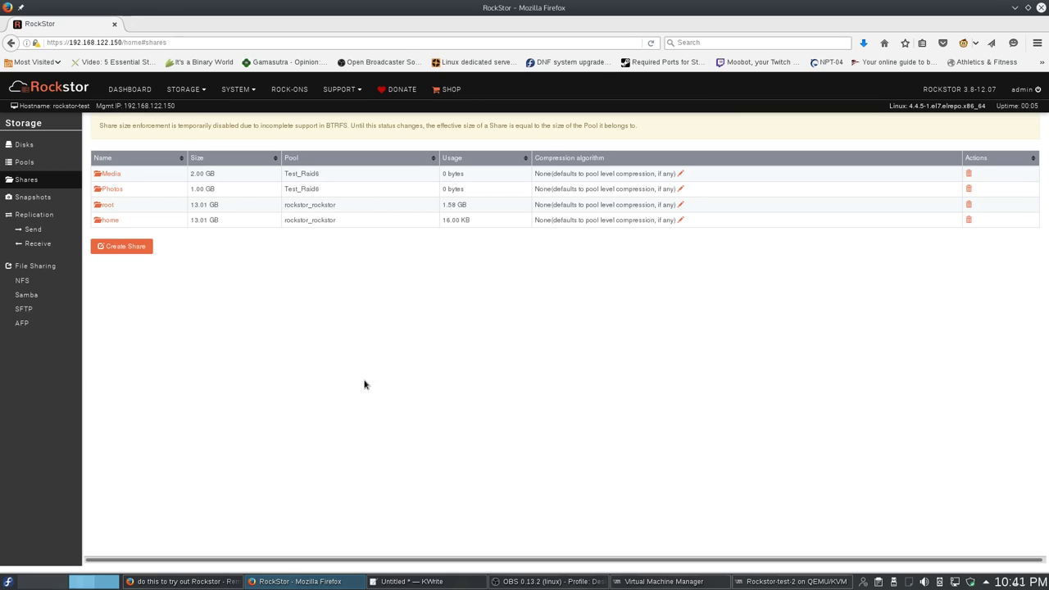
Create a 1.0 GB share named Archives on the Test_Raid6 pool with zlib compression
left_click(108, 245)
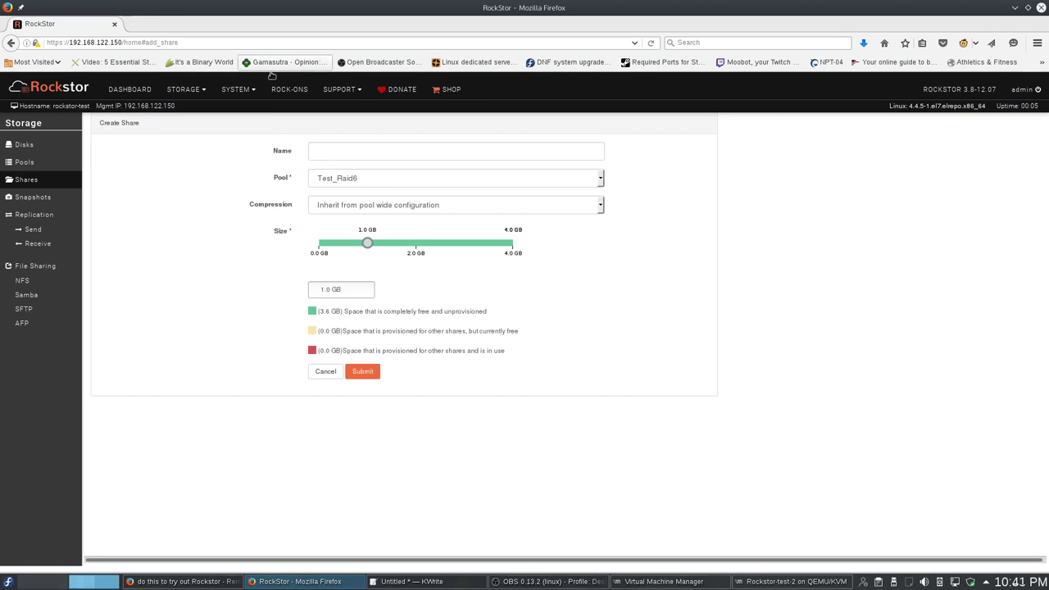
left_click(345, 152)
type("Archies")
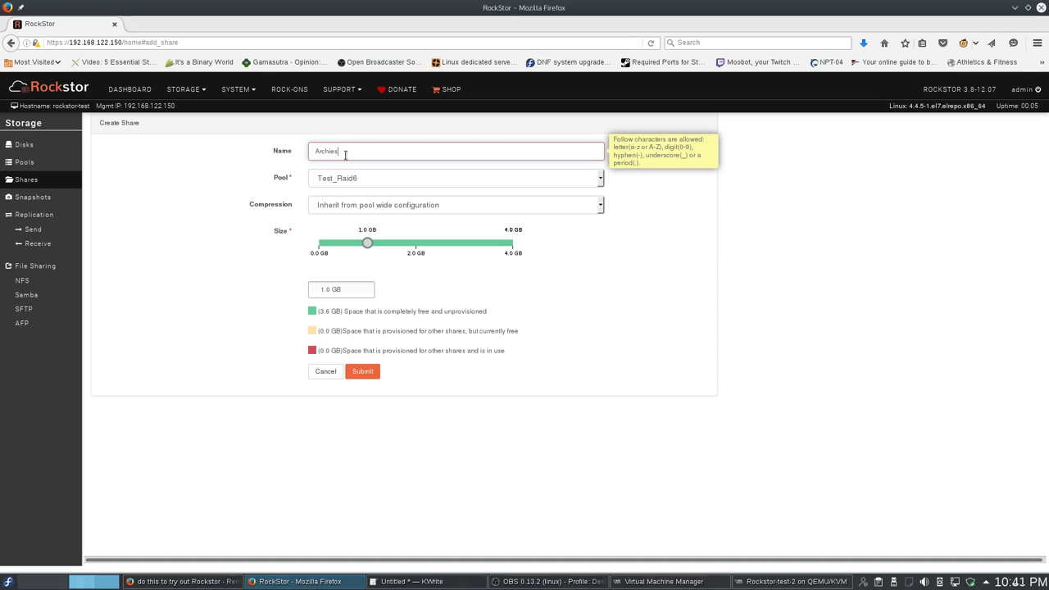
key("BackSpace")
key("BackSpace")
type("ves")
left_click(391, 207)
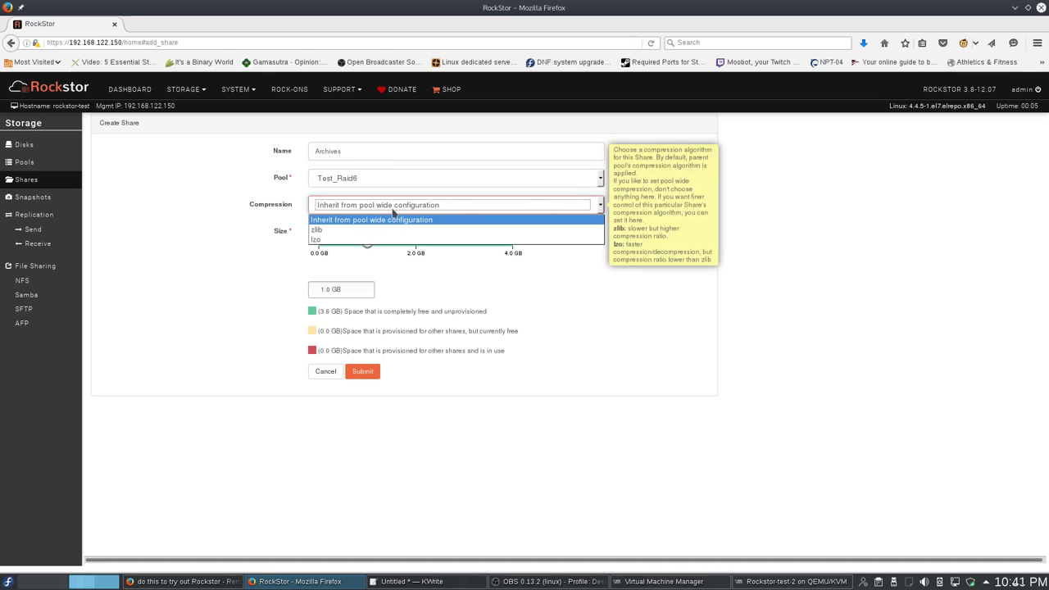
left_click(370, 229)
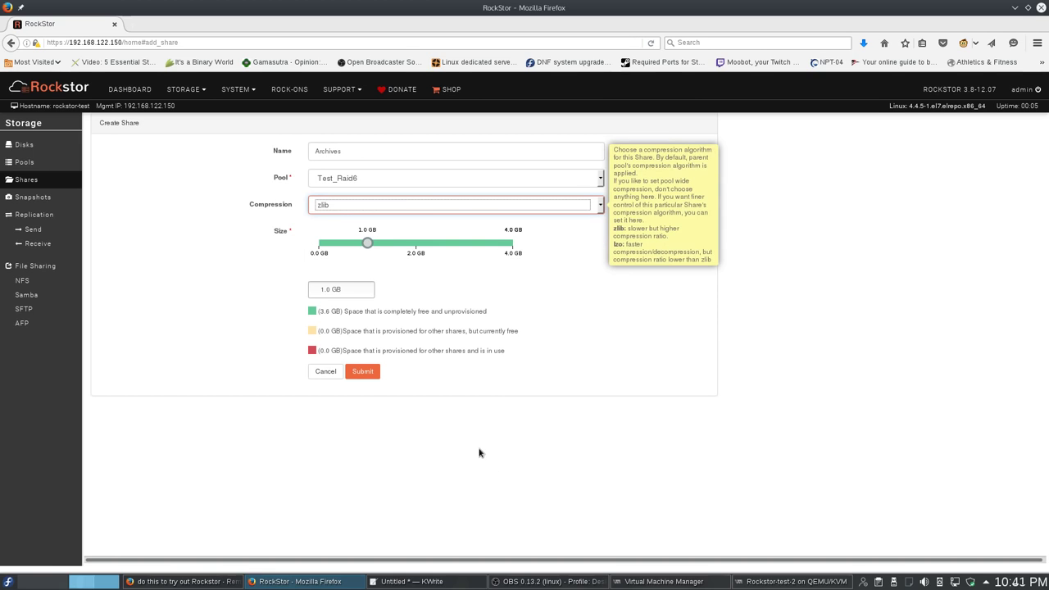
left_click(363, 371)
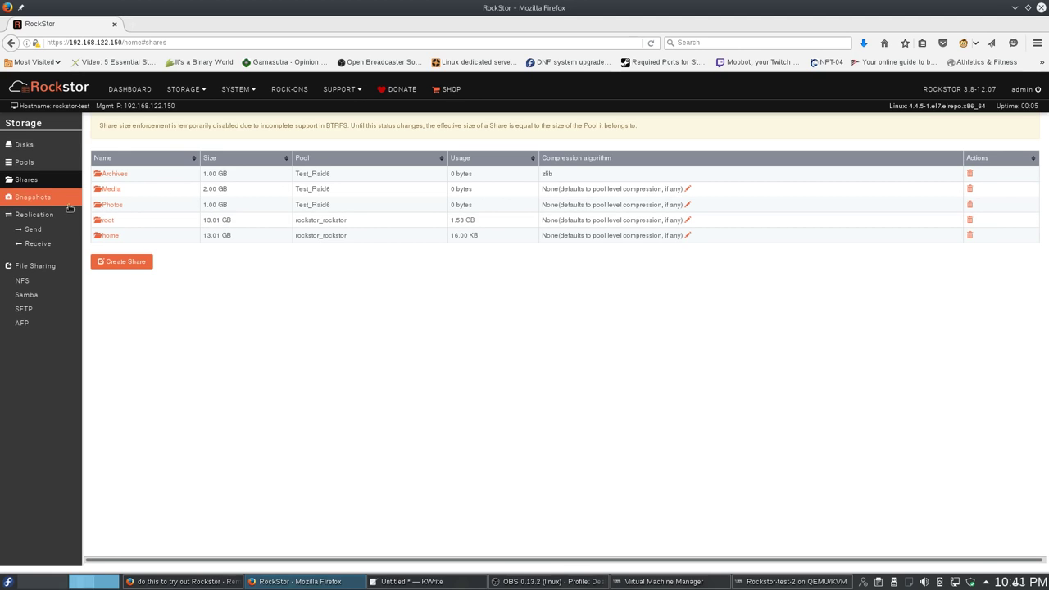
Examine the Photos share's usage details, access control with its available owners, and snapshots
left_click(112, 206)
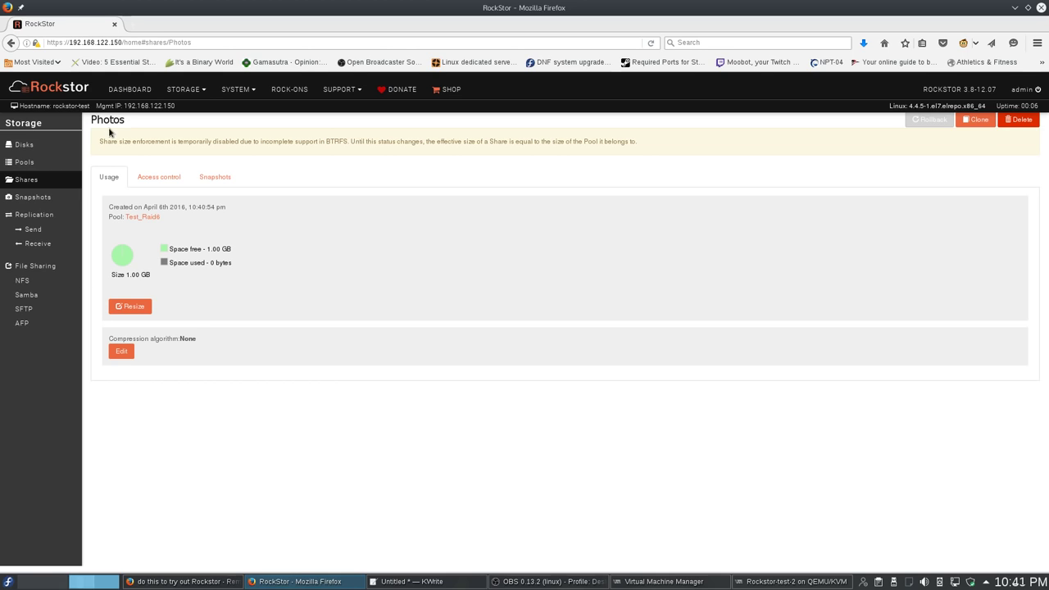
triple_click(313, 147)
left_click(355, 159)
left_click(150, 177)
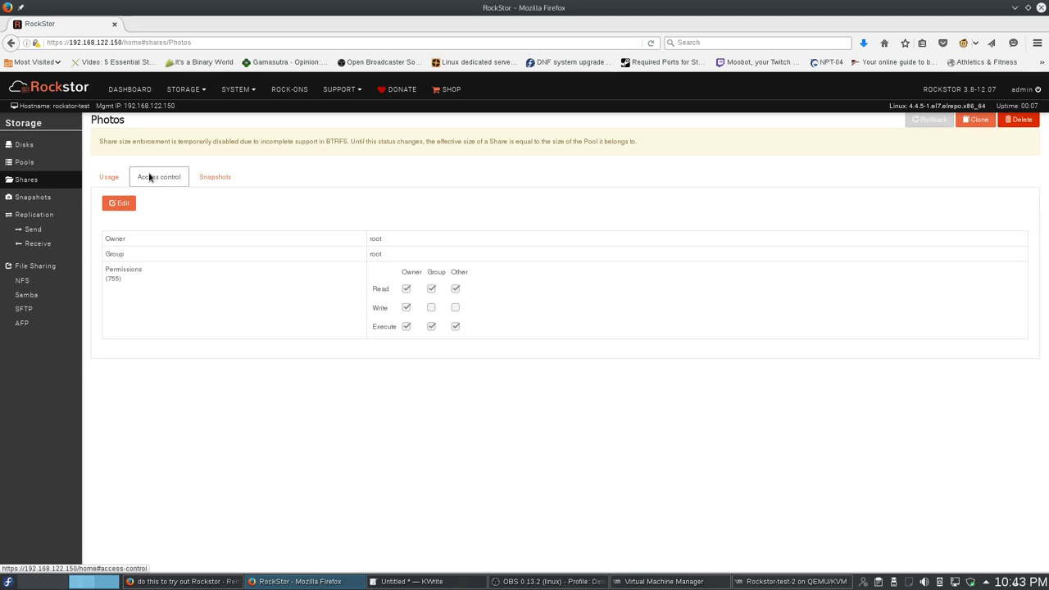
left_click(133, 207)
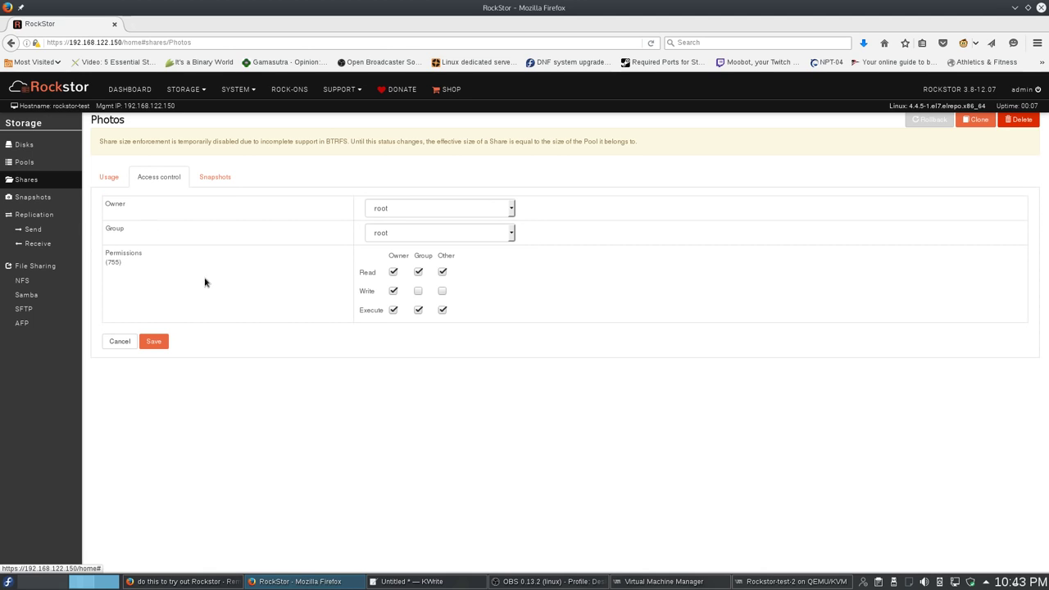
left_click(488, 208)
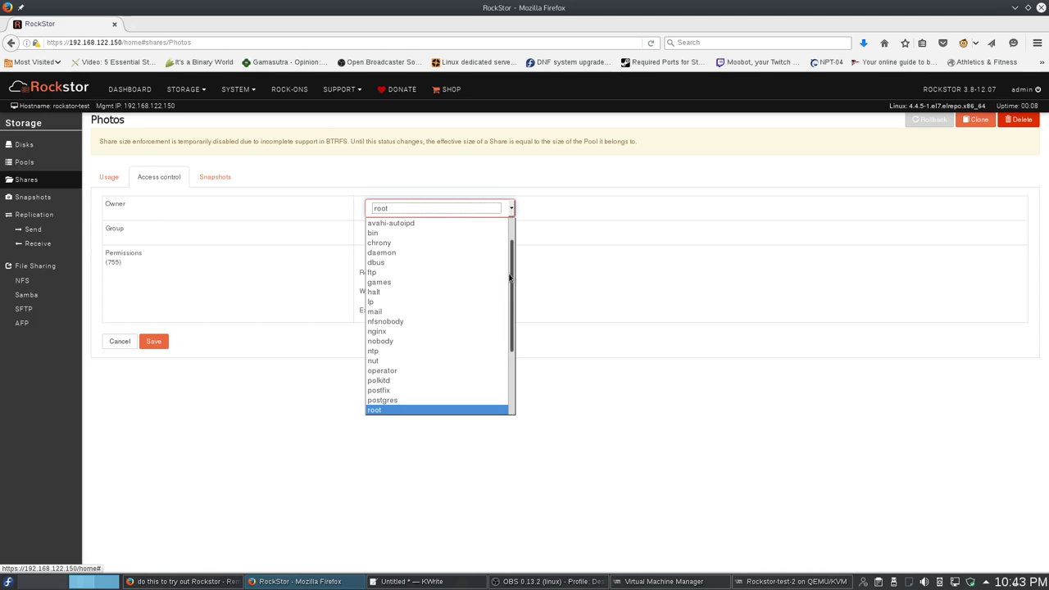
left_click_drag(509, 277, 584, 211)
left_click(614, 216)
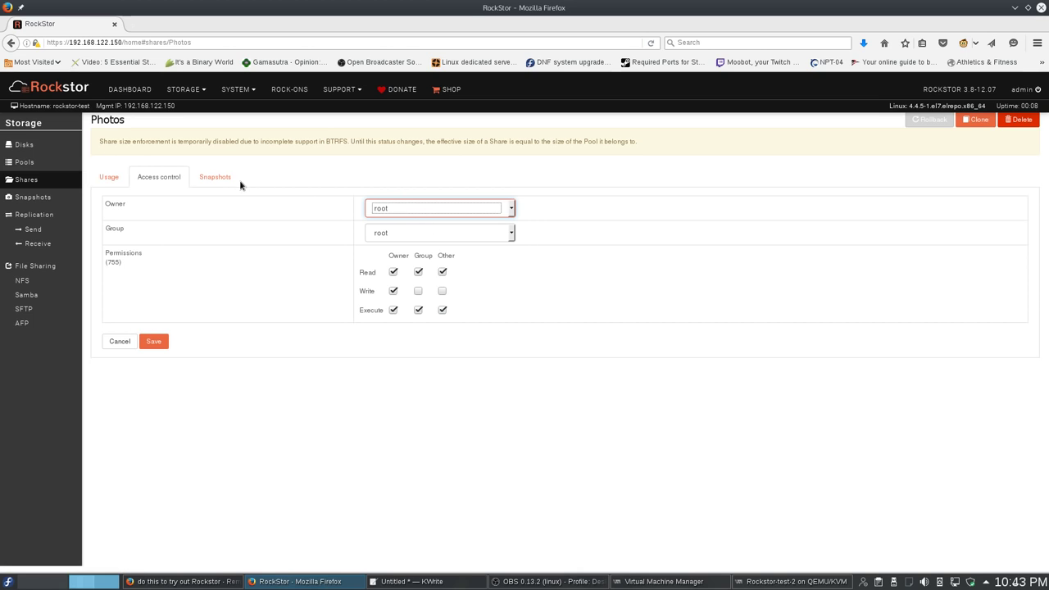
left_click(206, 182)
left_click(112, 180)
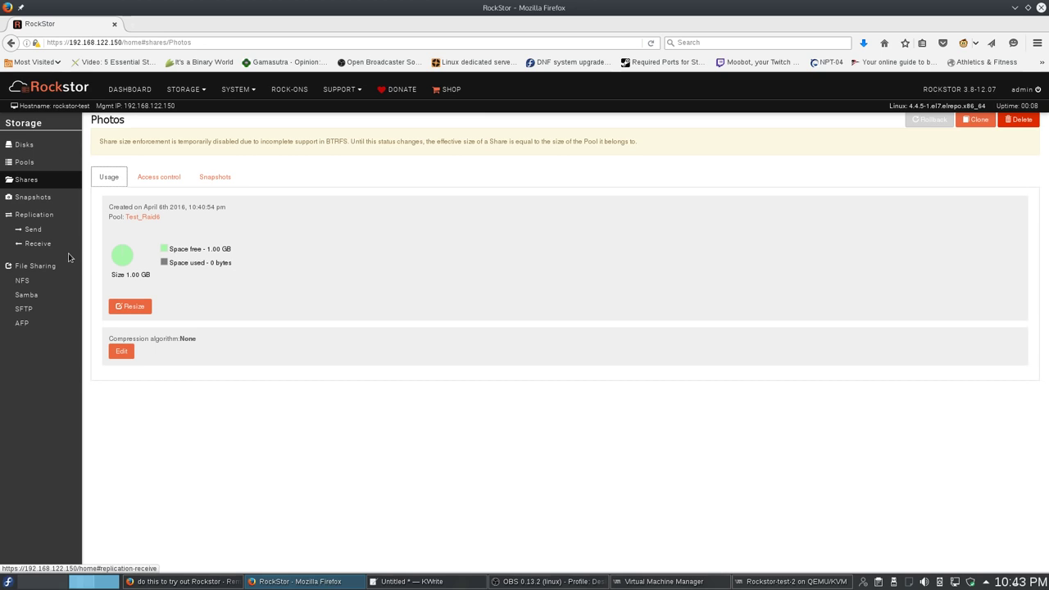
Check the NFS exports and draft a browsable, read-only Samba export of the Media share with adm as admin user
left_click(48, 282)
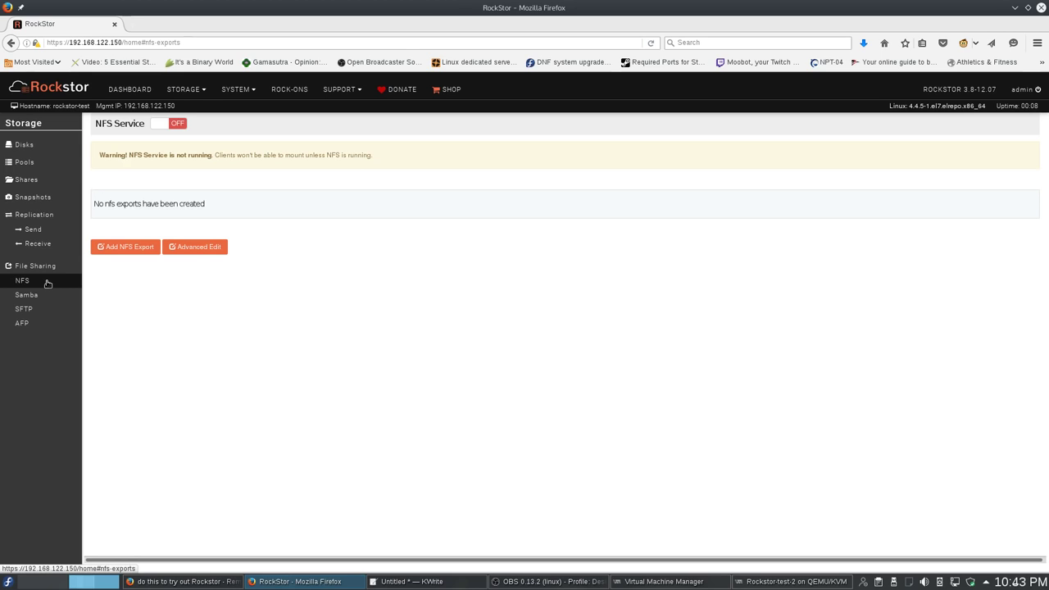
left_click(37, 295)
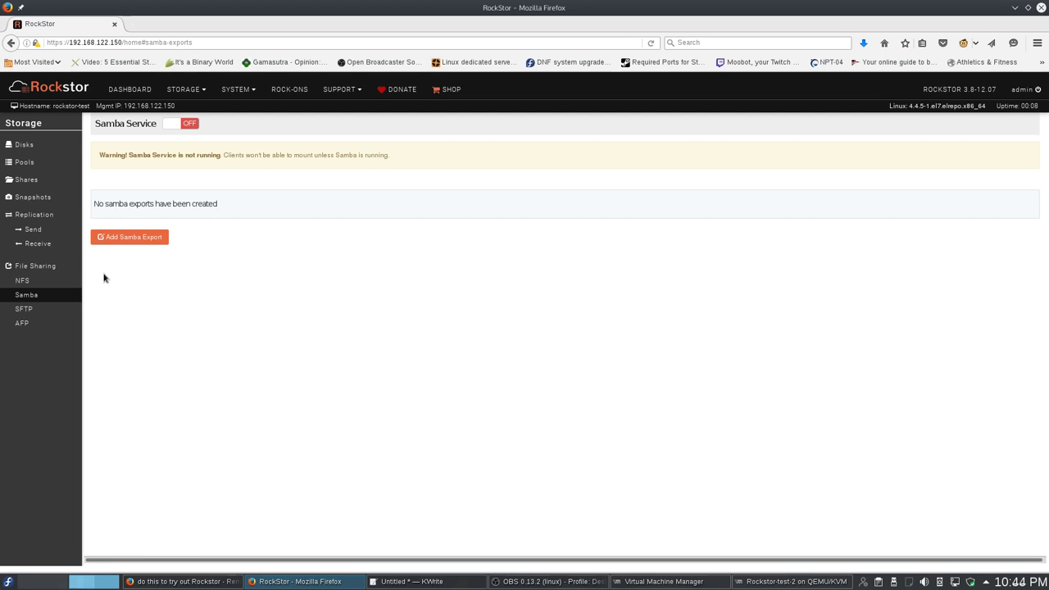
left_click(156, 237)
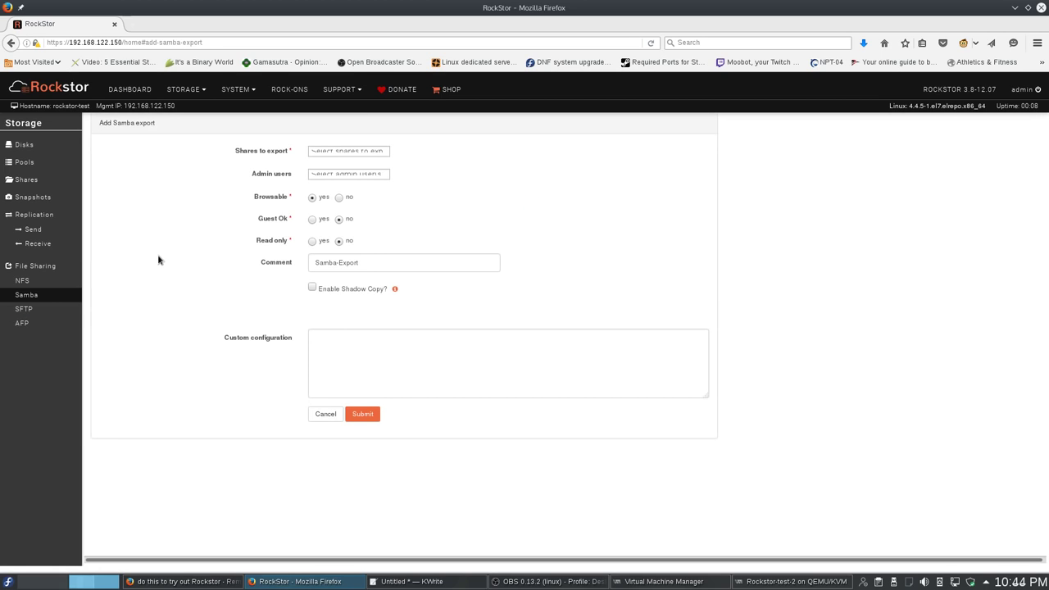
left_click(369, 153)
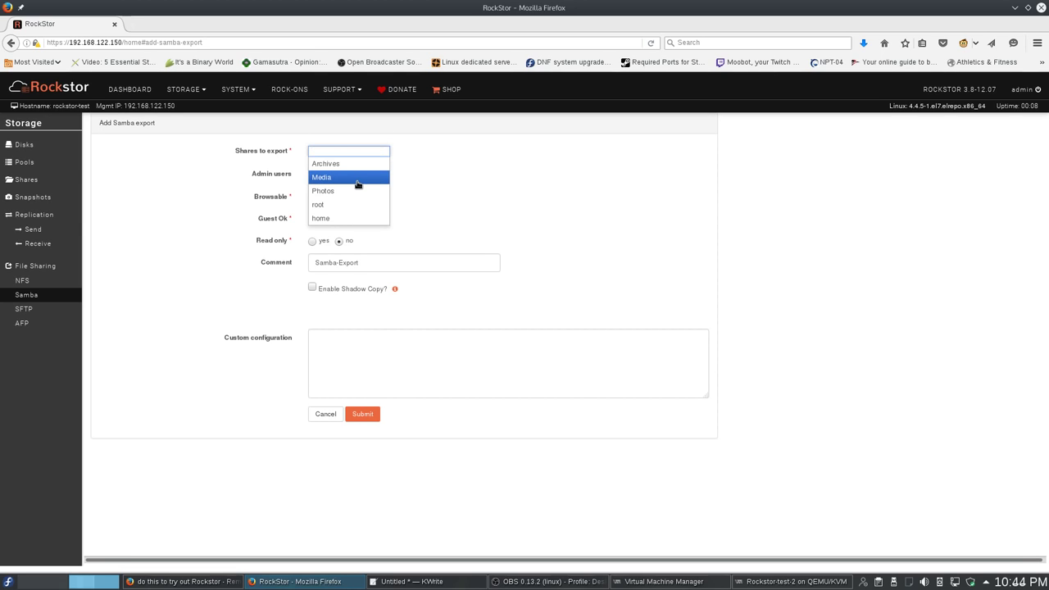
left_click(358, 178)
left_click(366, 178)
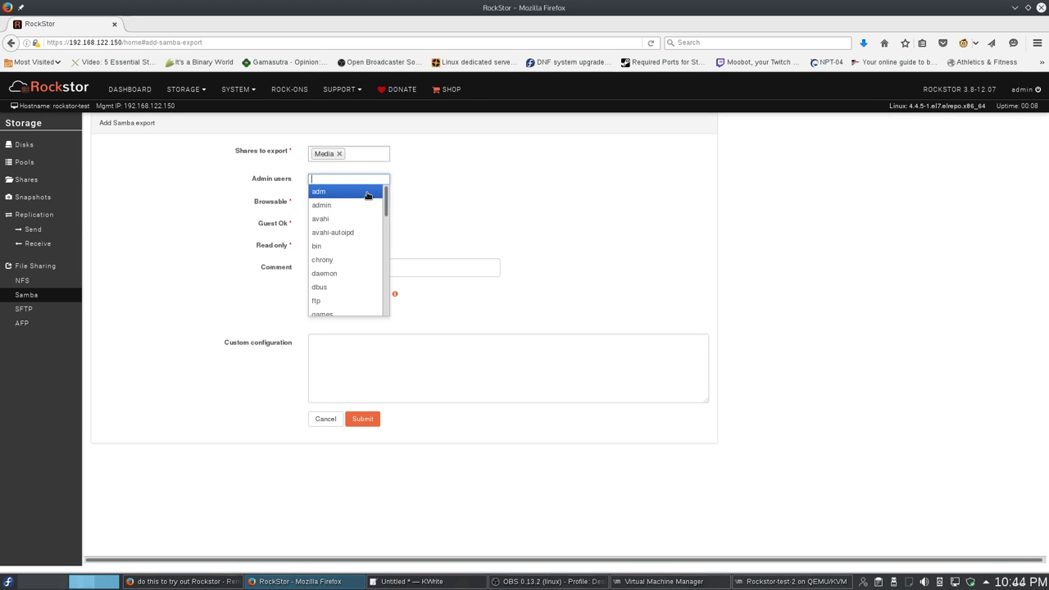
left_click_drag(385, 206, 398, 312)
scroll(352, 246, "up", 10)
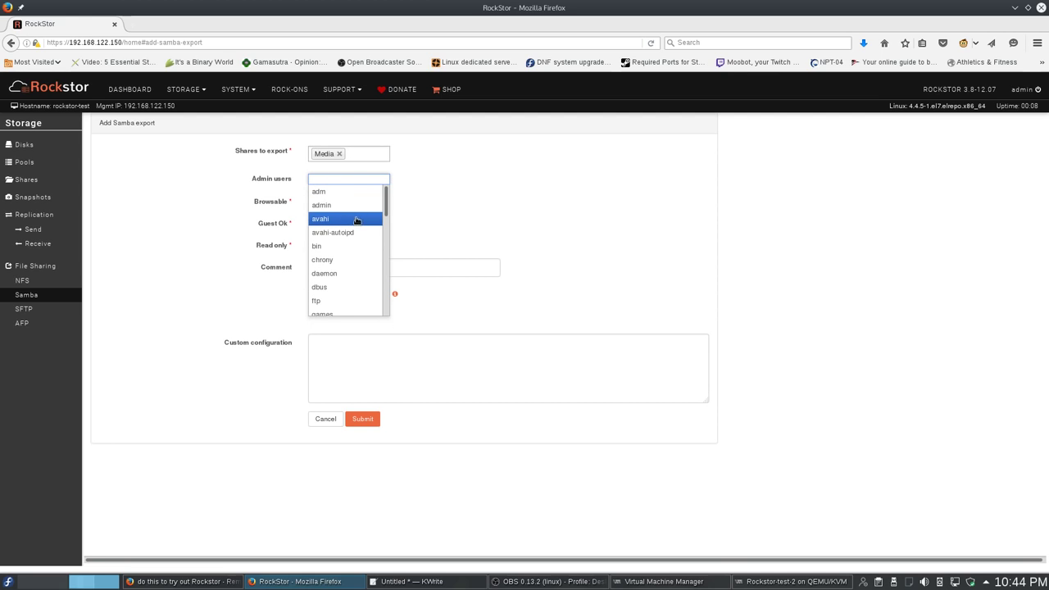
scroll(358, 223, "down", 7)
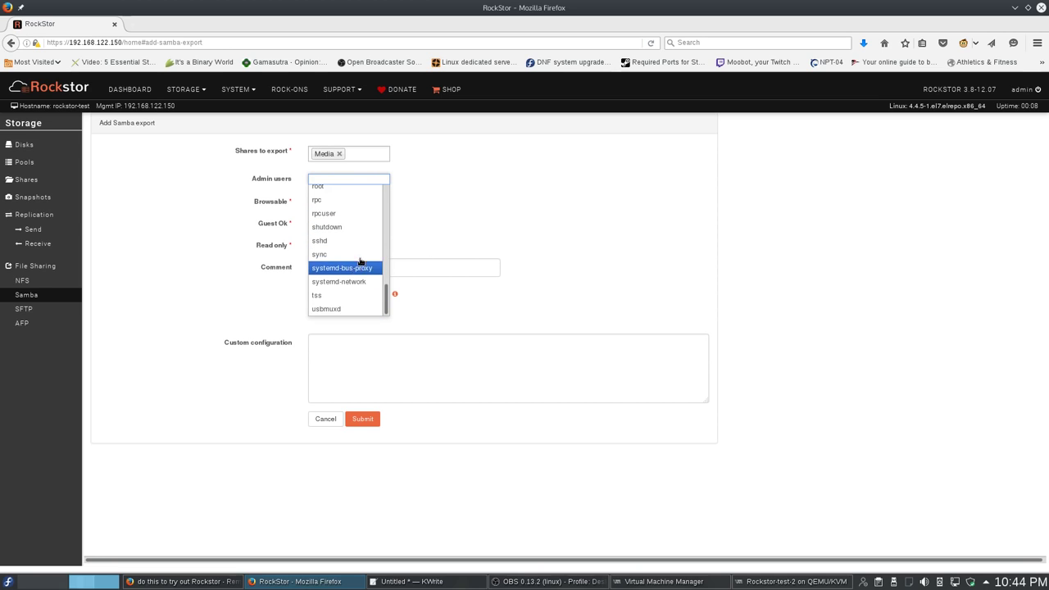
scroll(362, 259, "up", 7)
left_click(334, 198)
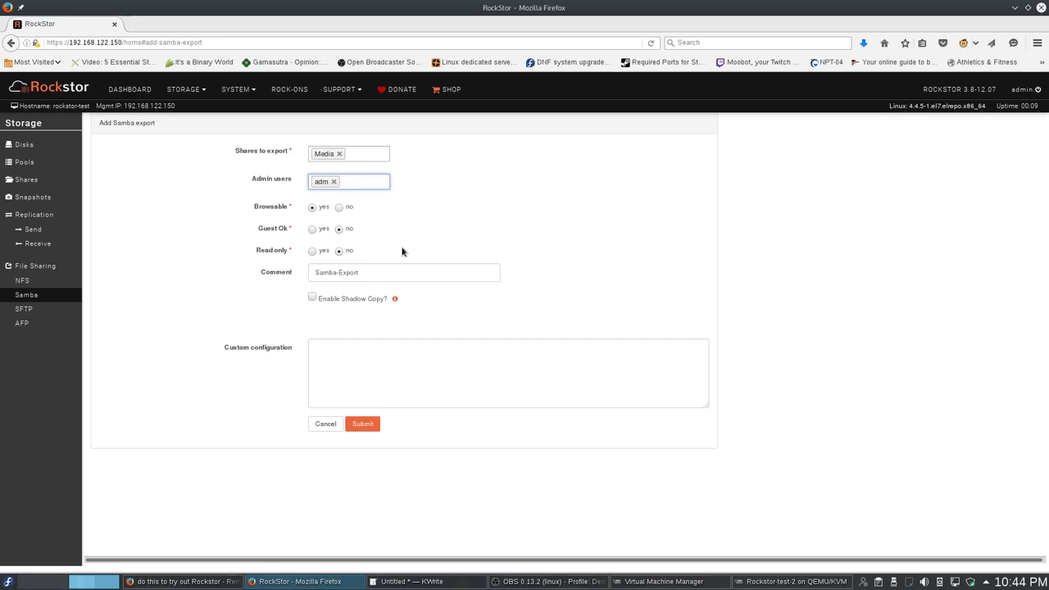
left_click(319, 255)
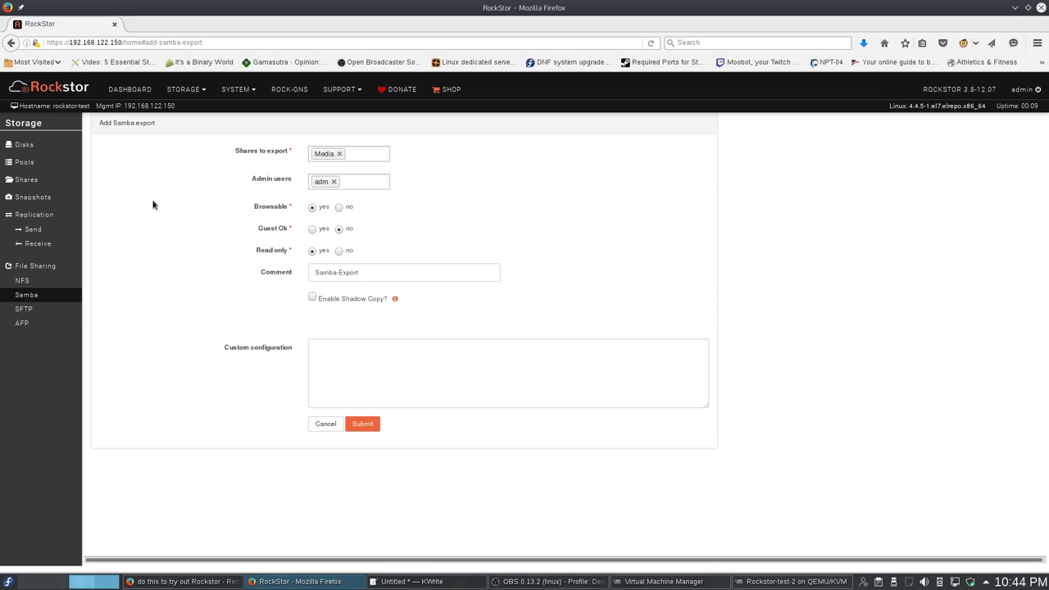
Read the Shadow Copy explanation and the custom configuration hint, and discard the Samba export draft
left_click(395, 300)
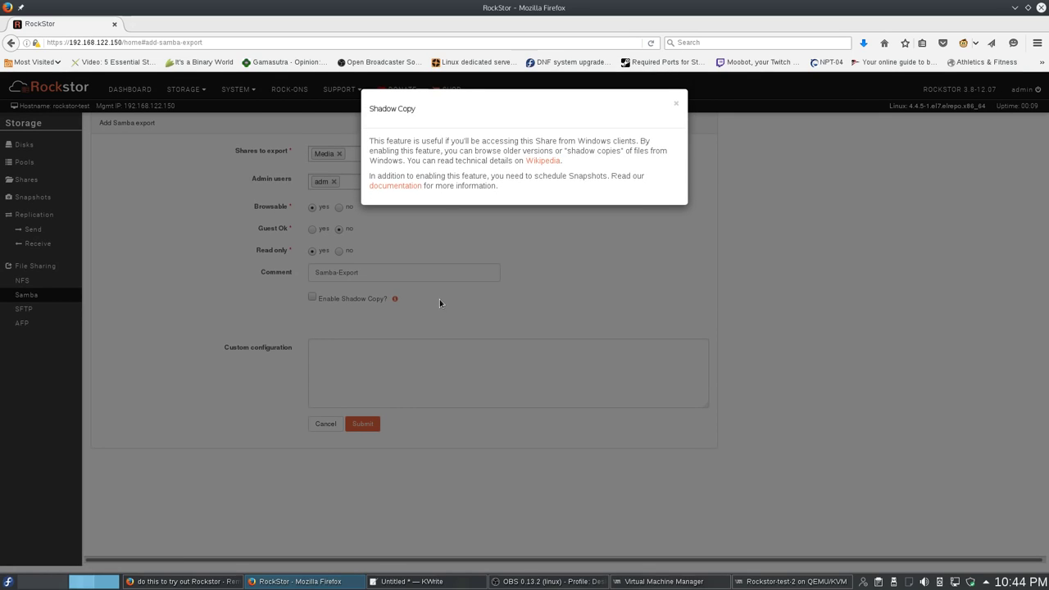
left_click(675, 104)
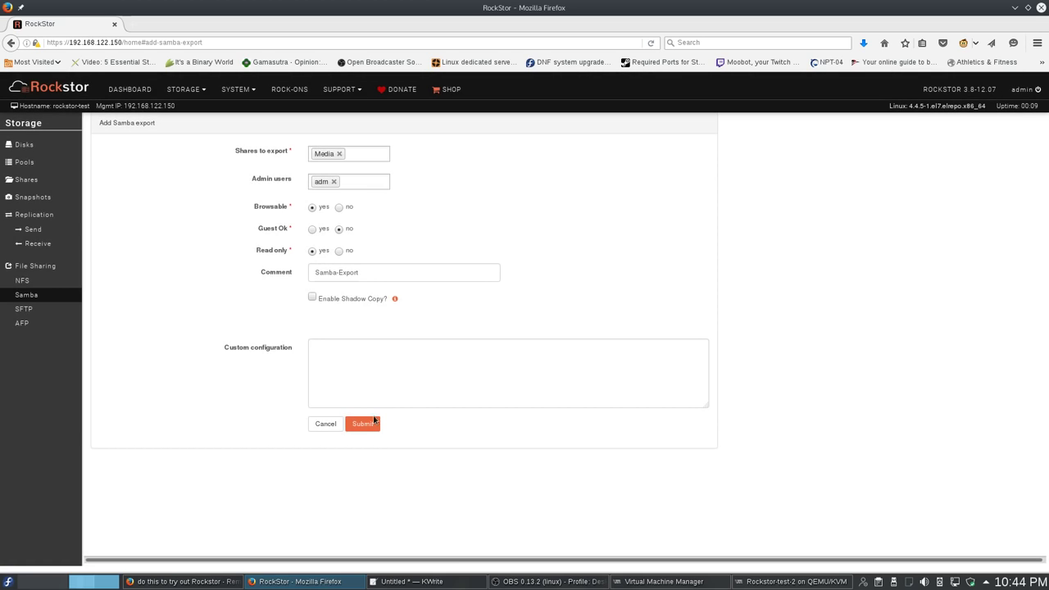
left_click(344, 348)
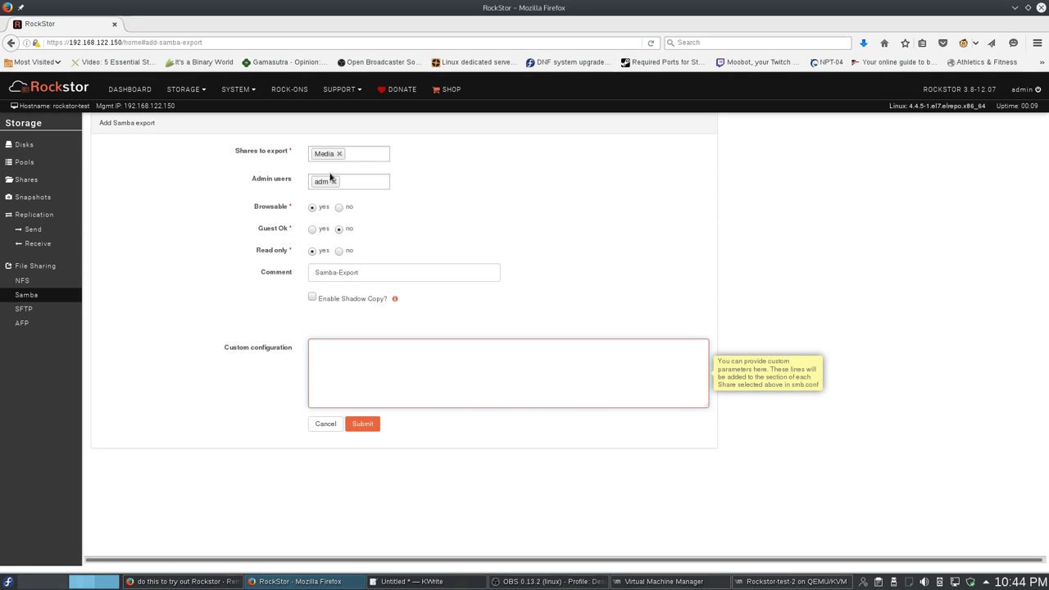
left_click(326, 423)
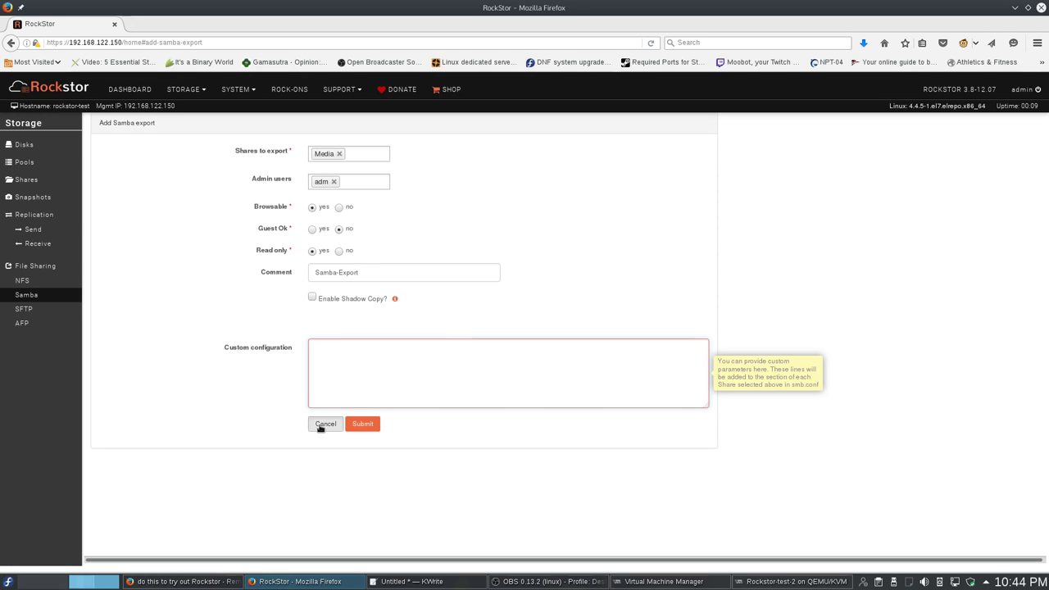
Look over the AFP and NFS export pages and the dashboard's share usage and capacity overview
left_click(48, 324)
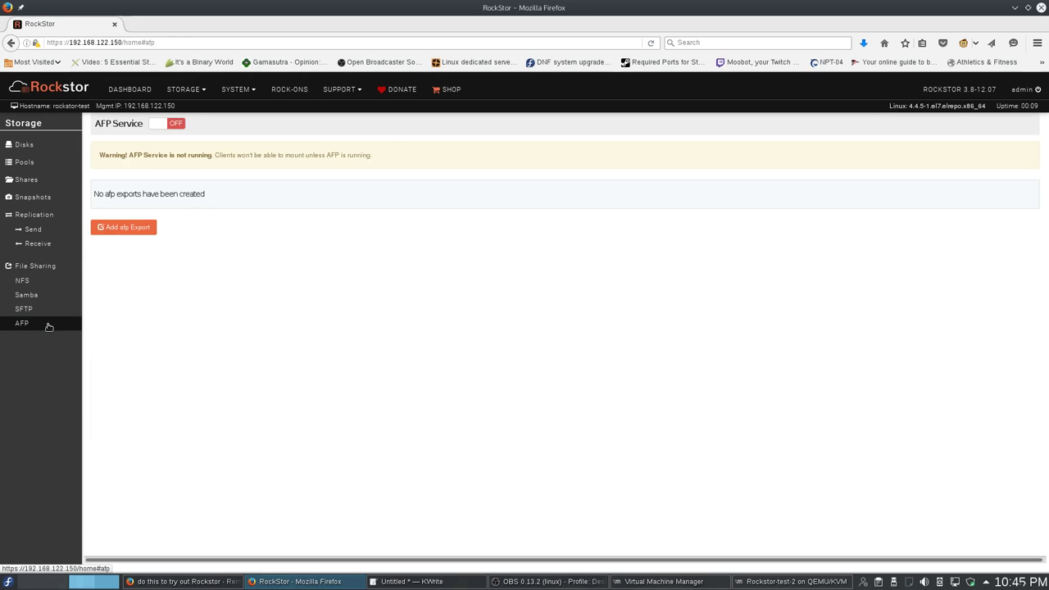
left_click(45, 283)
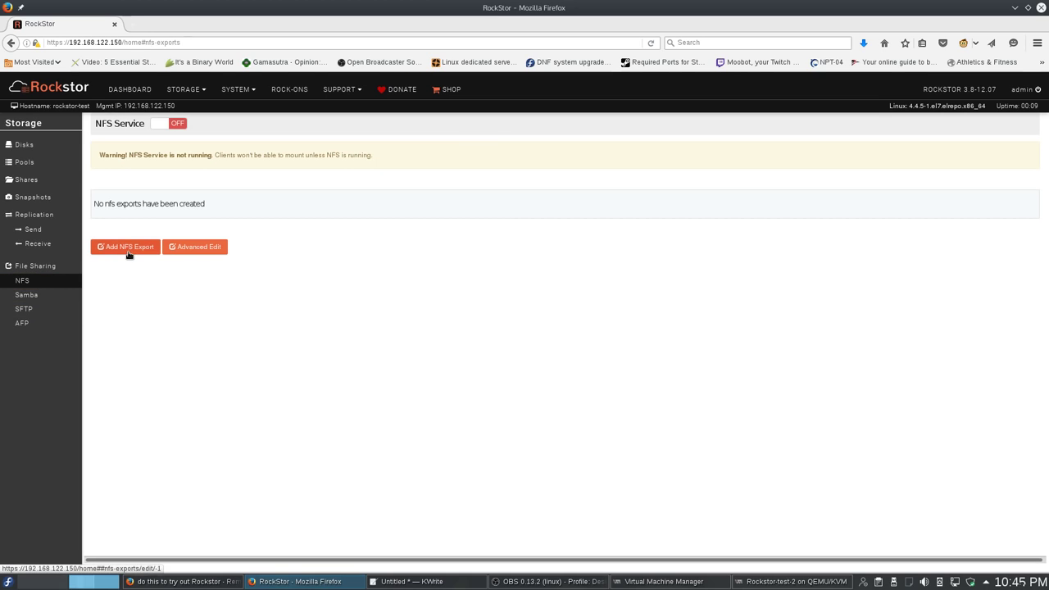
left_click(25, 162)
left_click(148, 92)
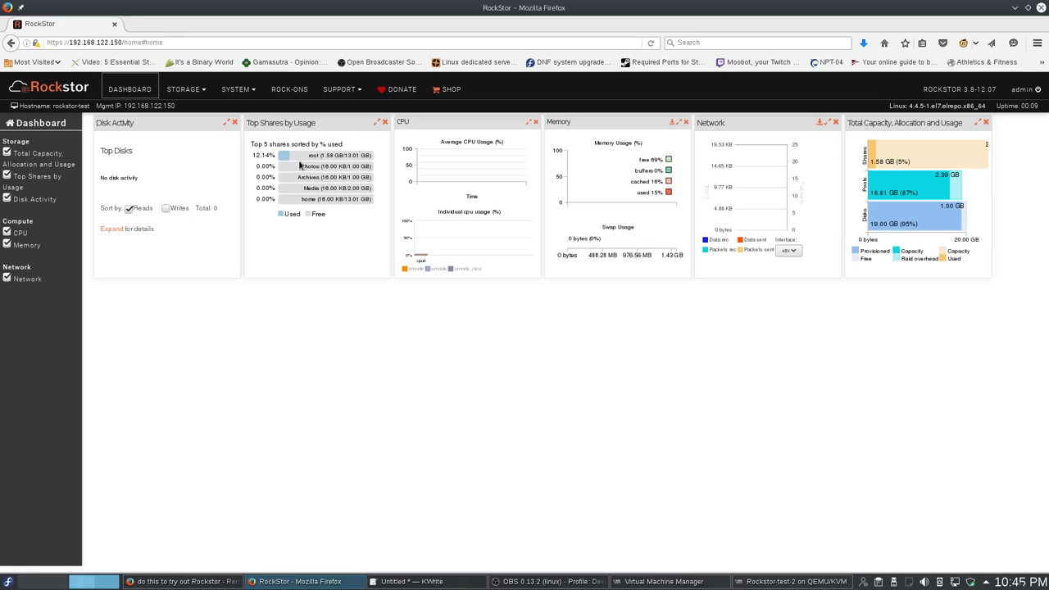
mouse_move(300, 189)
left_click(178, 92)
Review the network interfaces, scheduled tasks, appliances with their binding form, system services, and the storage disk list
left_click(239, 90)
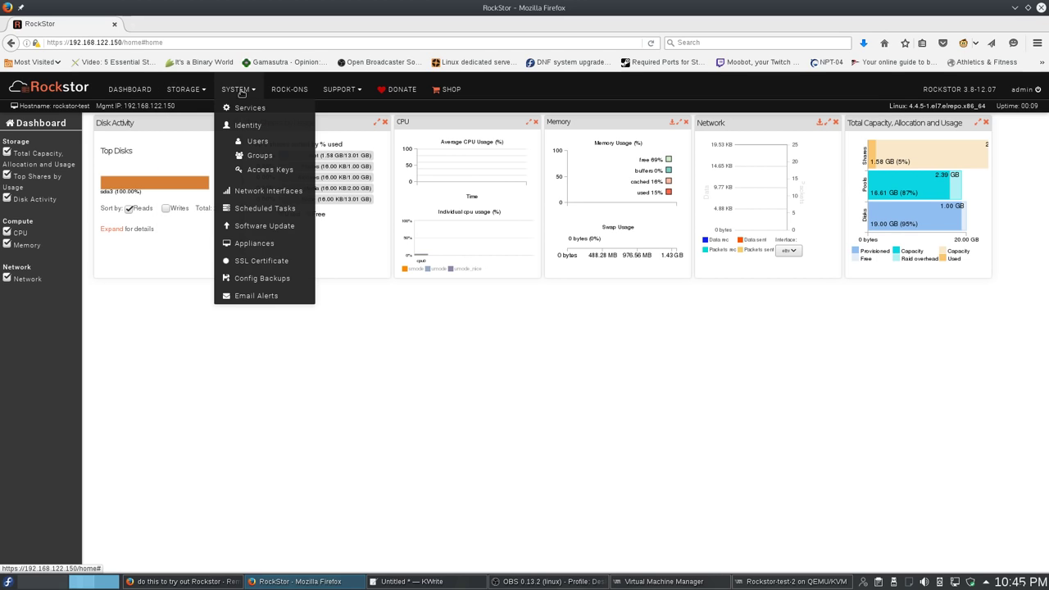
left_click(259, 191)
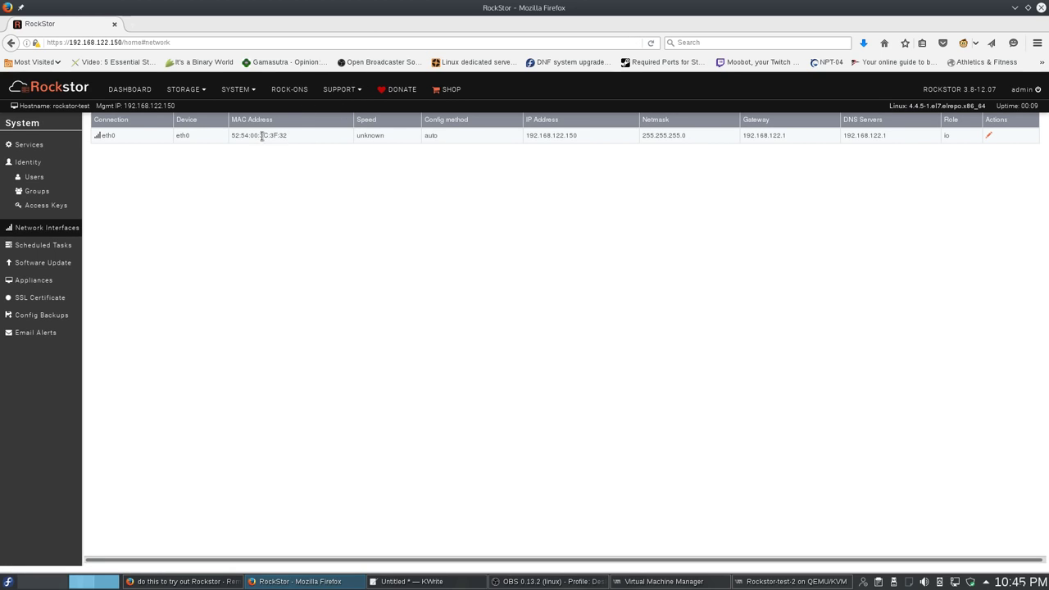
left_click(59, 245)
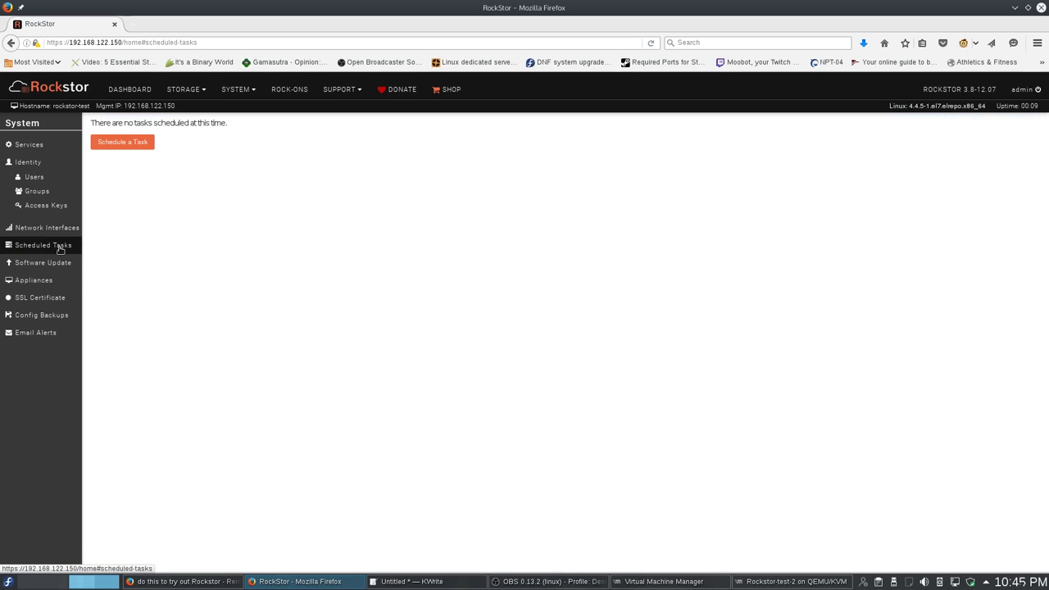
left_click(68, 287)
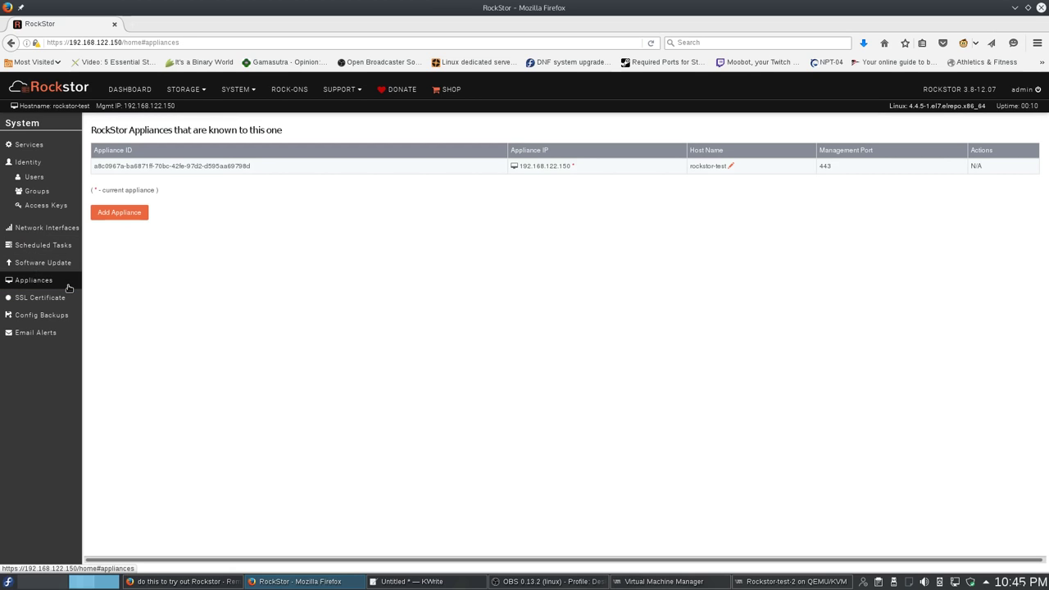
left_click(127, 215)
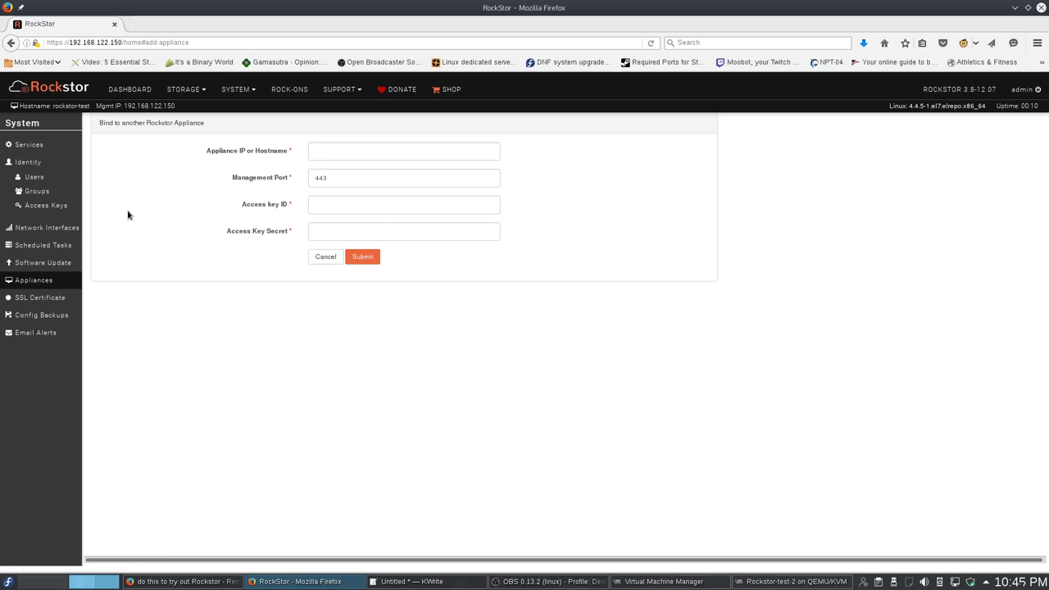
left_click(328, 257)
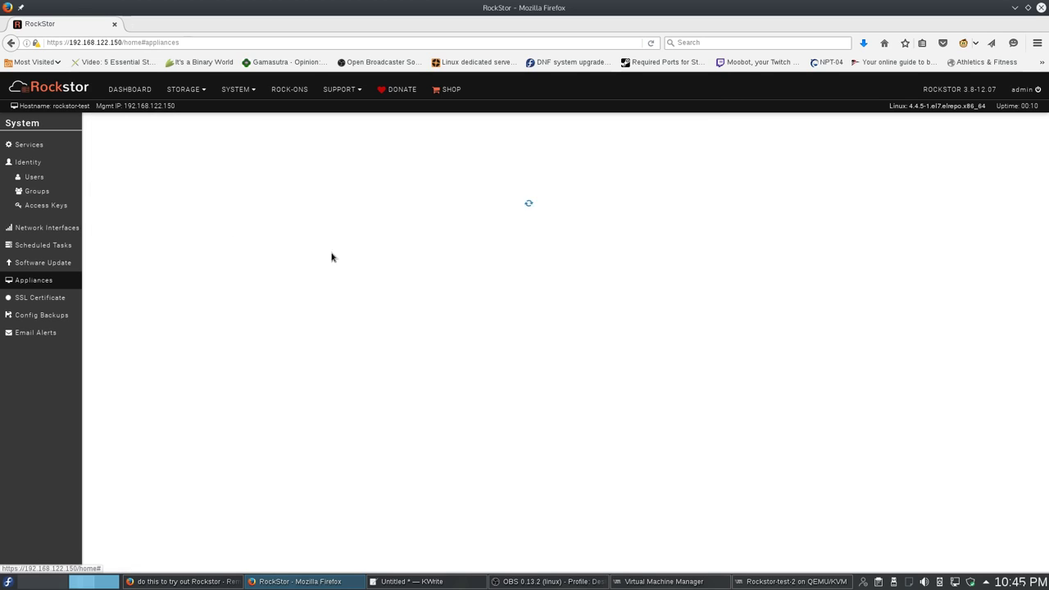
left_click(31, 145)
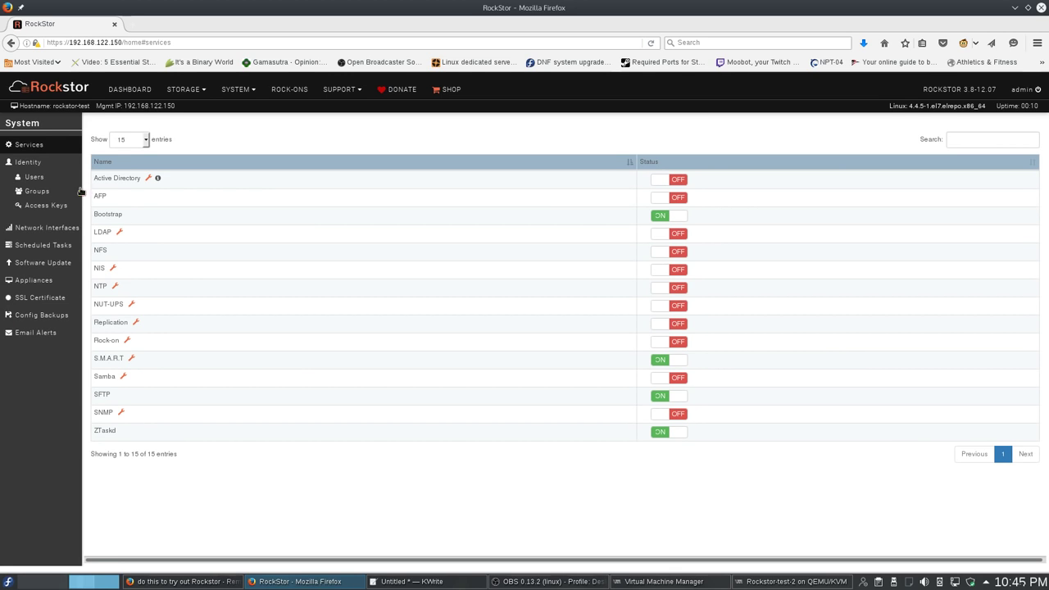
left_click(169, 93)
left_click(177, 113)
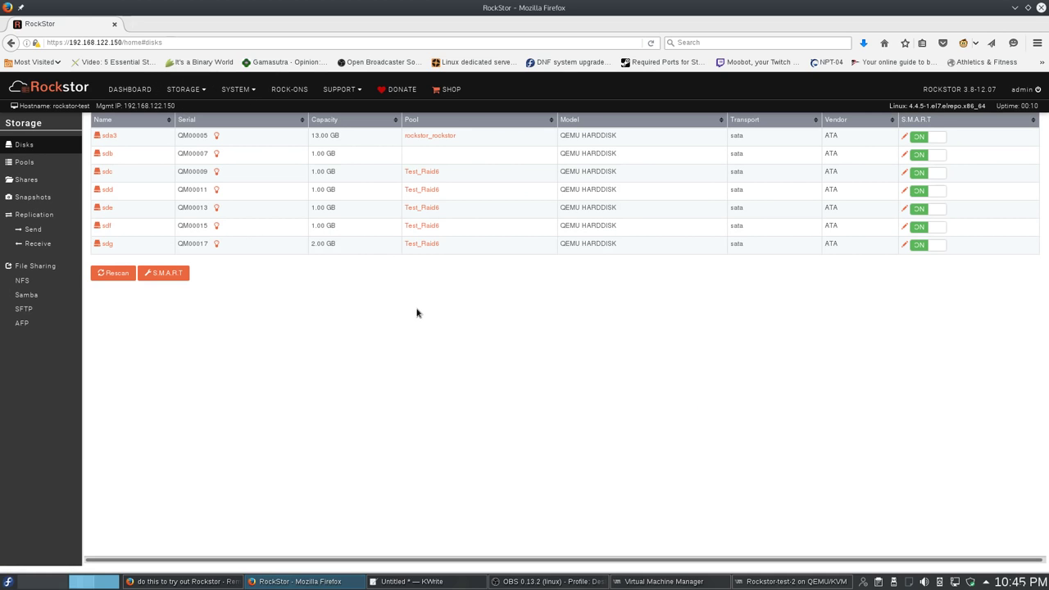